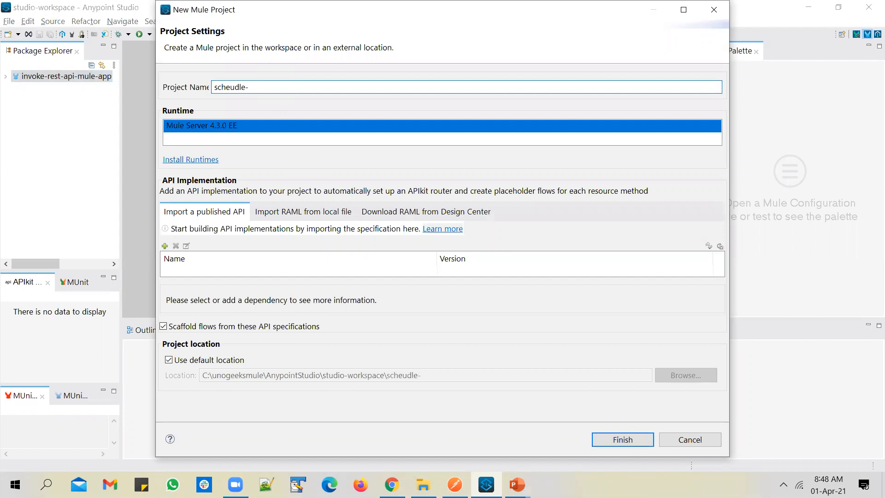
Step: Name the new Mule project schedule-mule-app and create it with the Mule Server 4.3.0 EE runtime
key(BackSpace)
key(BackSpace)
key(BackSpace)
text(dule-mule-a)
key(BackSpace)
text(app)
click(623, 445)
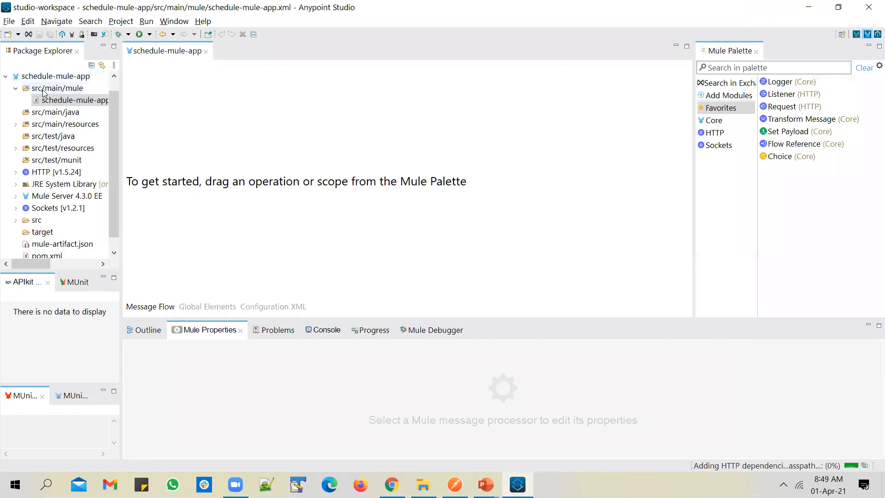
Step: Add a Scheduler from the Core components to the empty canvas as the source of a new flow
click(714, 120)
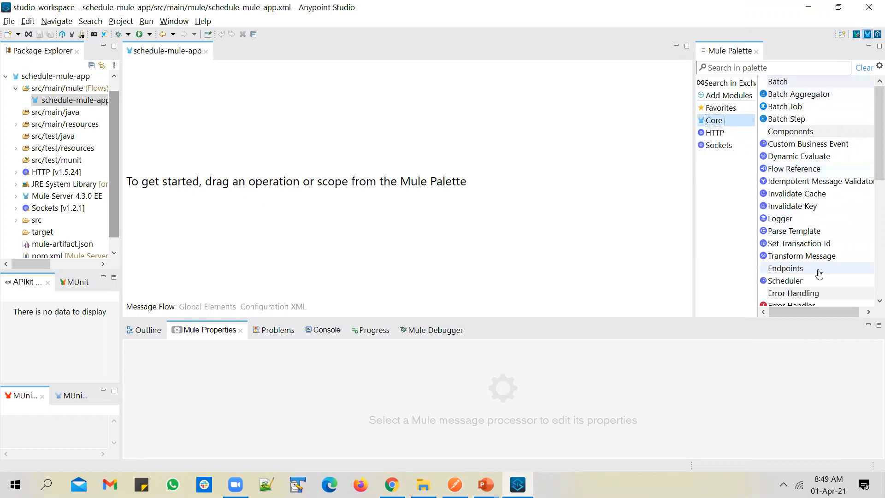
scroll(806, 279, down, 2)
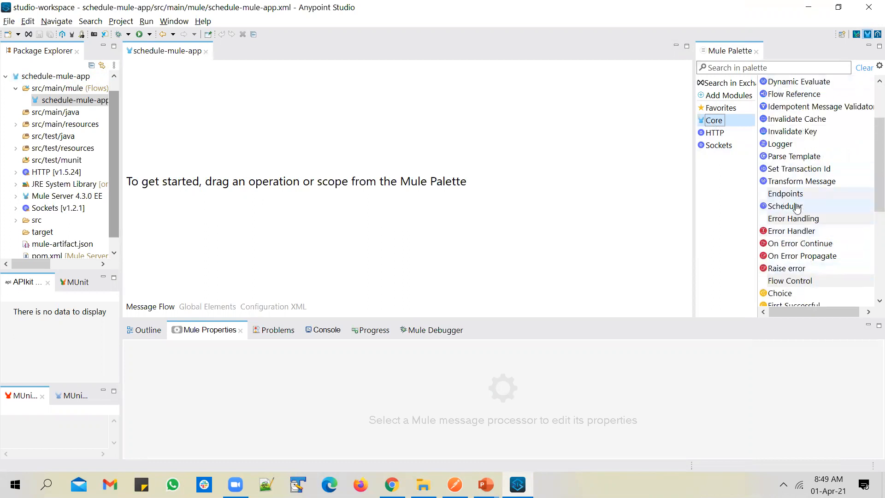
drag(797, 208, 159, 156)
drag(795, 207, 167, 127)
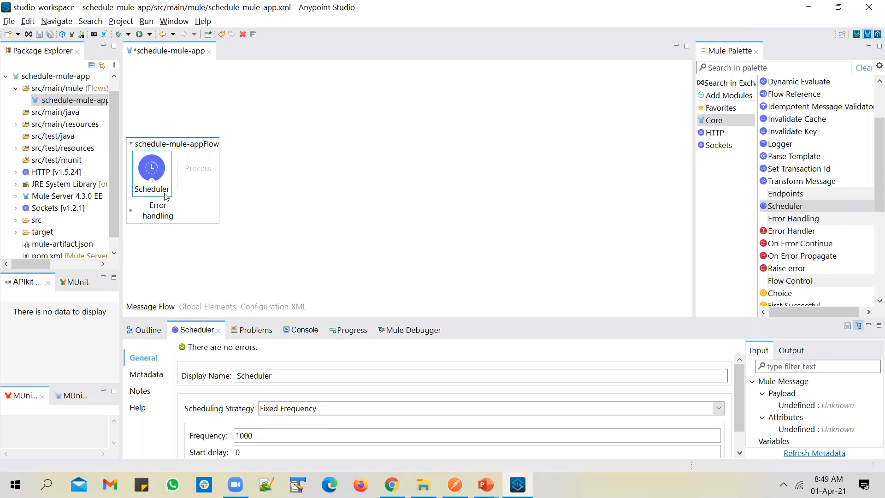
Step: Examine the scheduling strategies and time units offered in the Scheduler's settings
drag(454, 318, 458, 194)
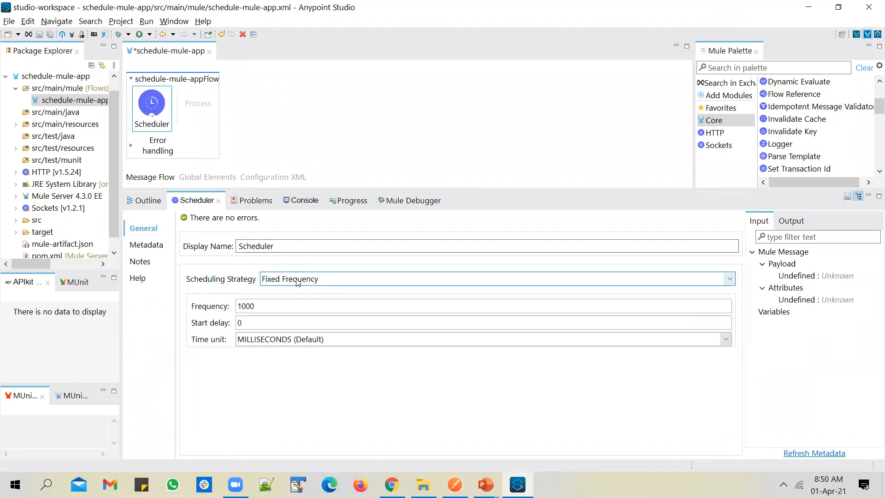
click(316, 278)
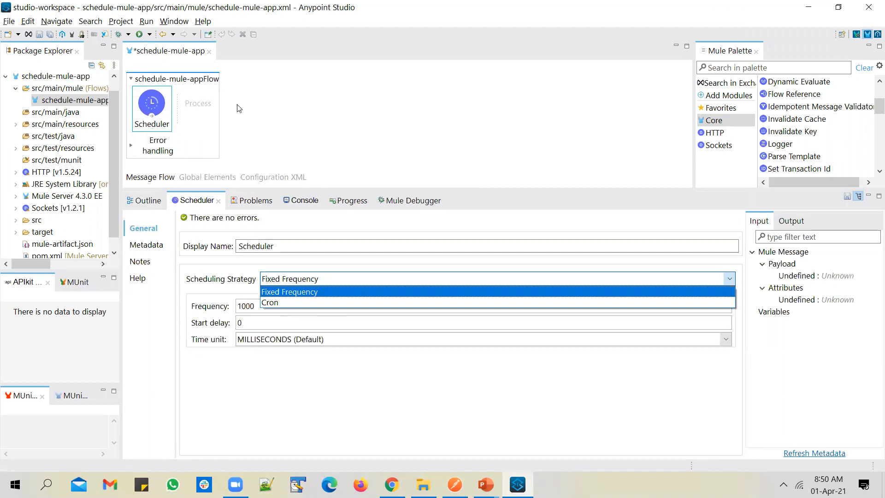
click(309, 280)
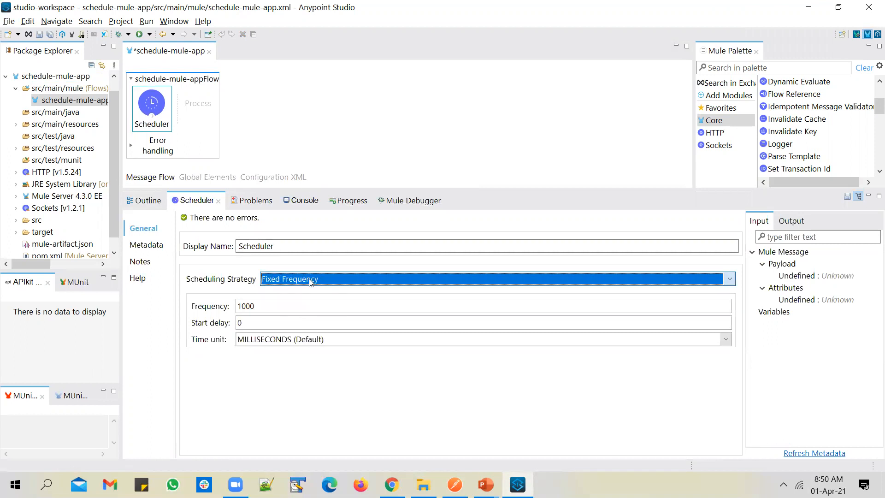
click(290, 341)
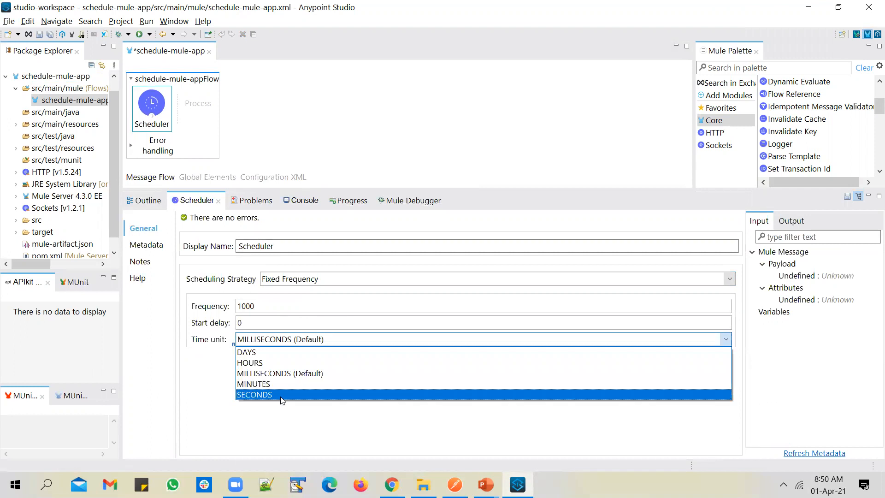
click(267, 324)
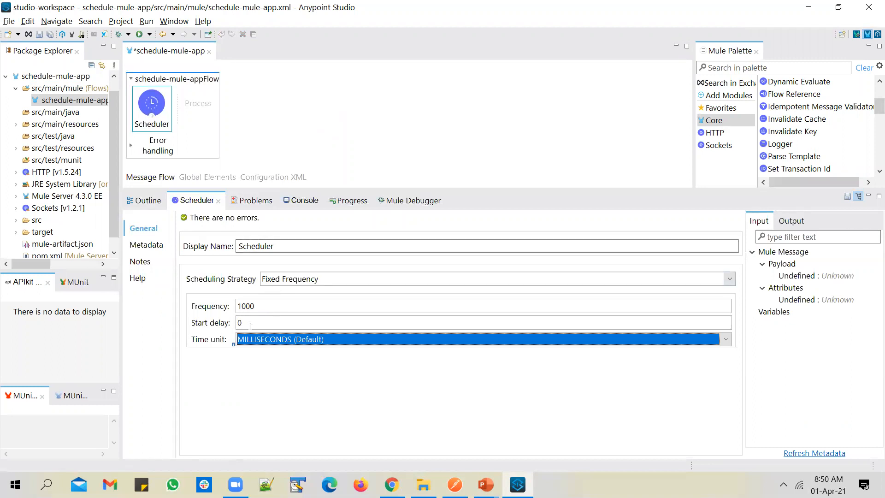
click(261, 343)
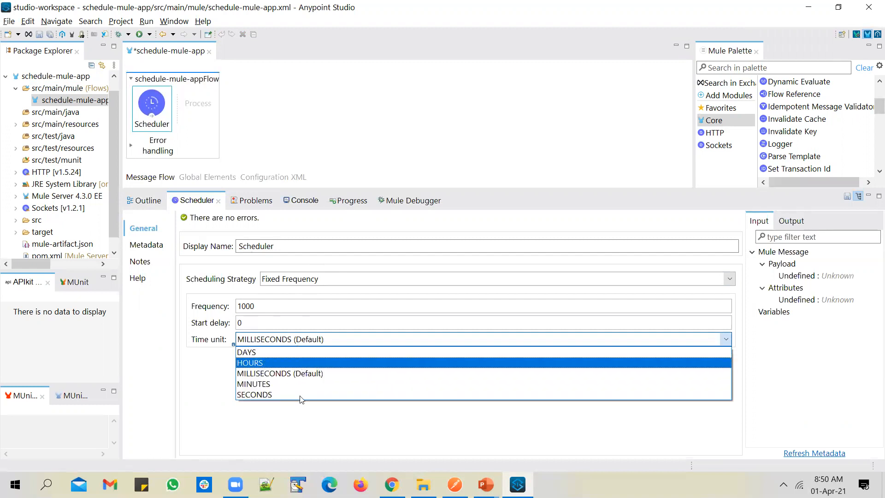
click(298, 421)
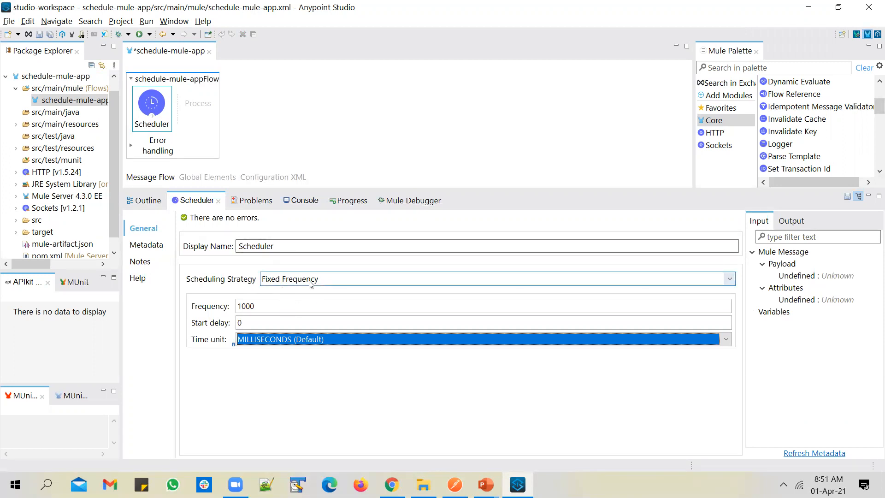
Step: Set the Scheduler's time unit to SECONDS, its frequency to 2 and its start delay to 20
click(307, 338)
click(288, 398)
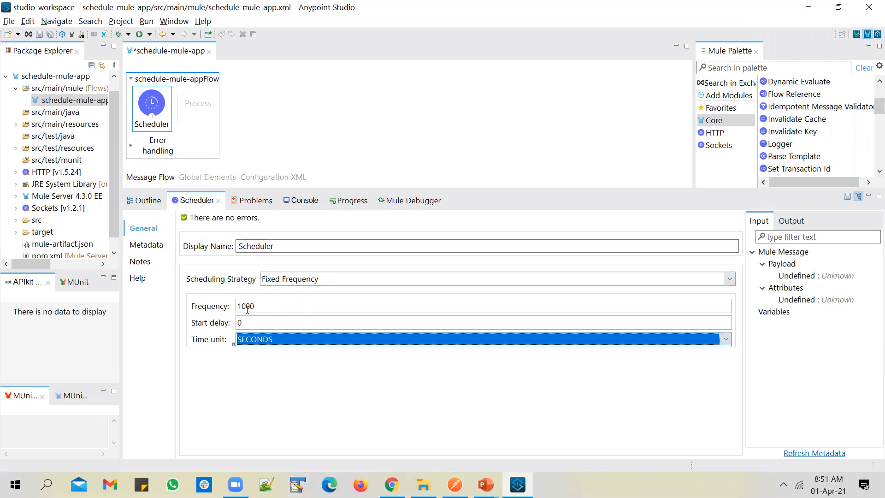
double_click(259, 306)
text(2)
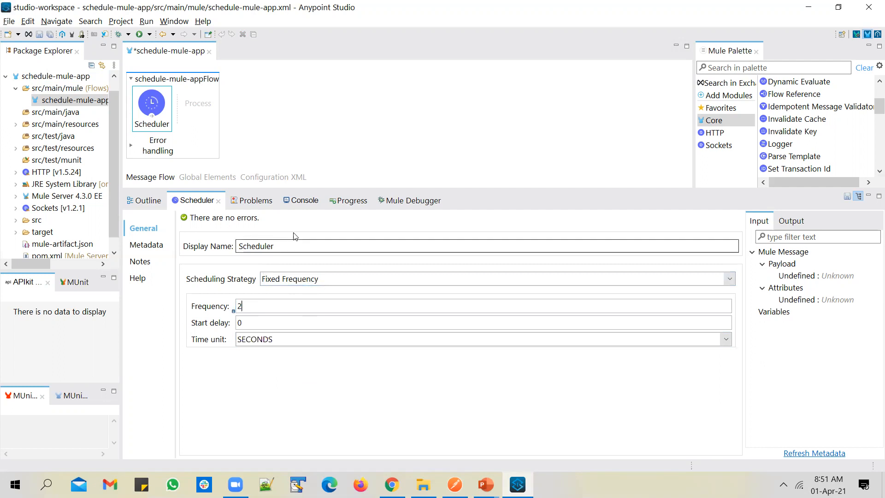
key(Tab)
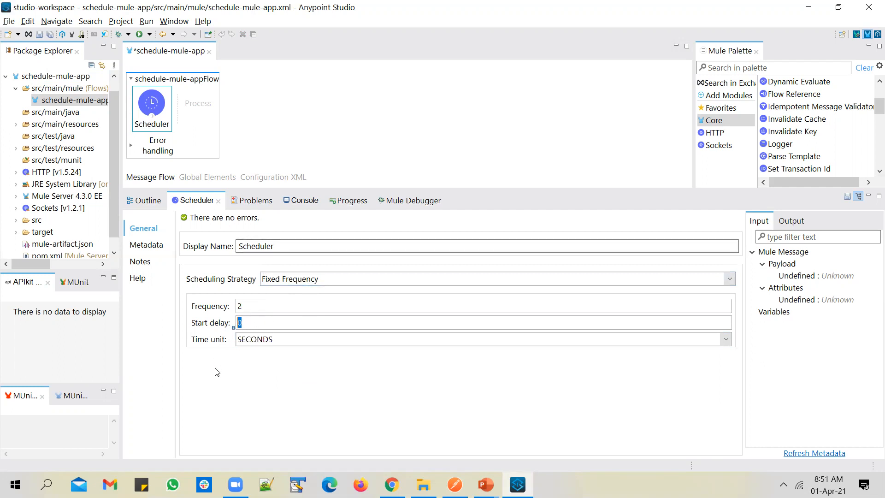
text(2)
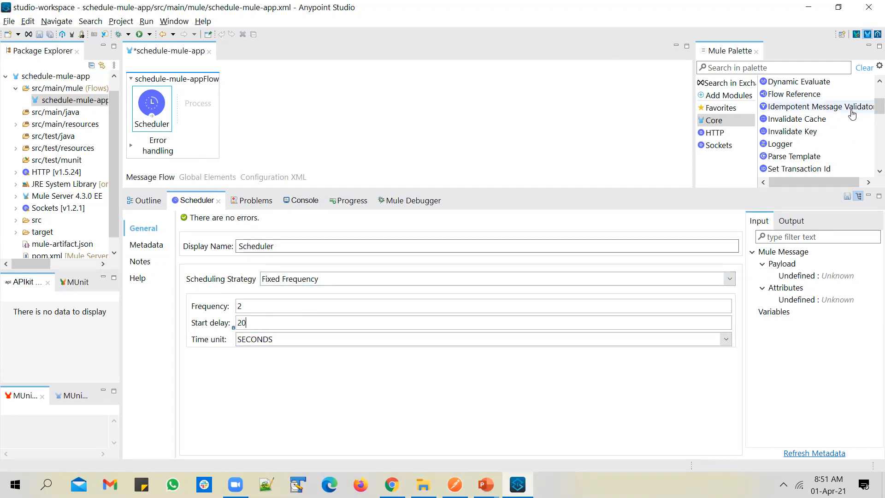
Step: Add a Logger after the Scheduler with the message "This log message gets printed every 2 secs"
drag(779, 144, 204, 110)
click(291, 280)
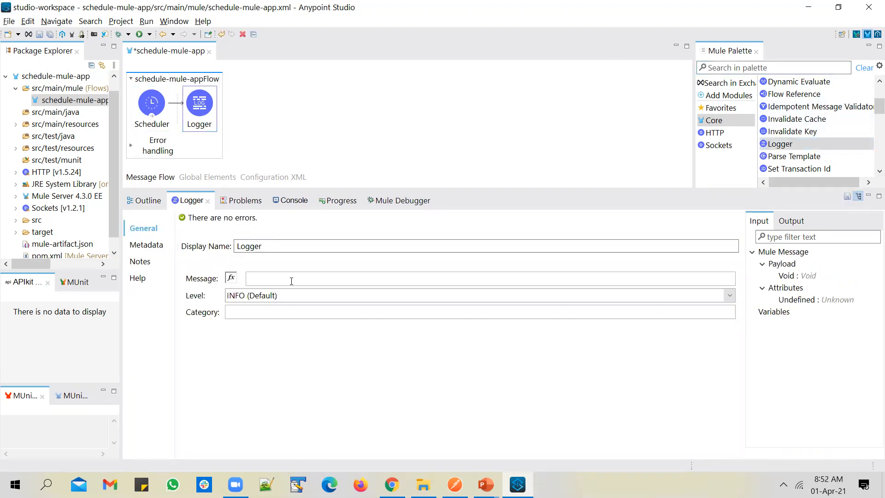
key(BackSpace)
text(This log m)
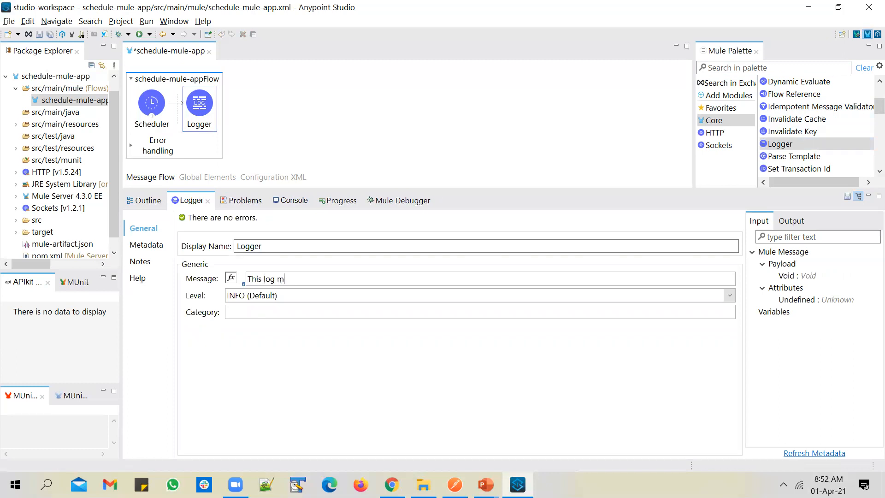
text(essages gets)
key(BackSpace)
key(BackSpace)
key(BackSpace)
key(BackSpace)
key(BackSpace)
key(BackSpace)
text(gets printed every 2)
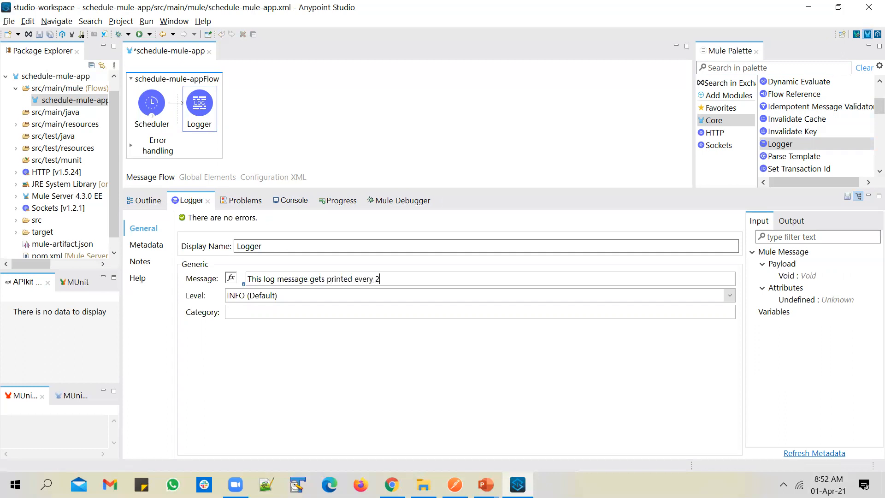
text( secs)
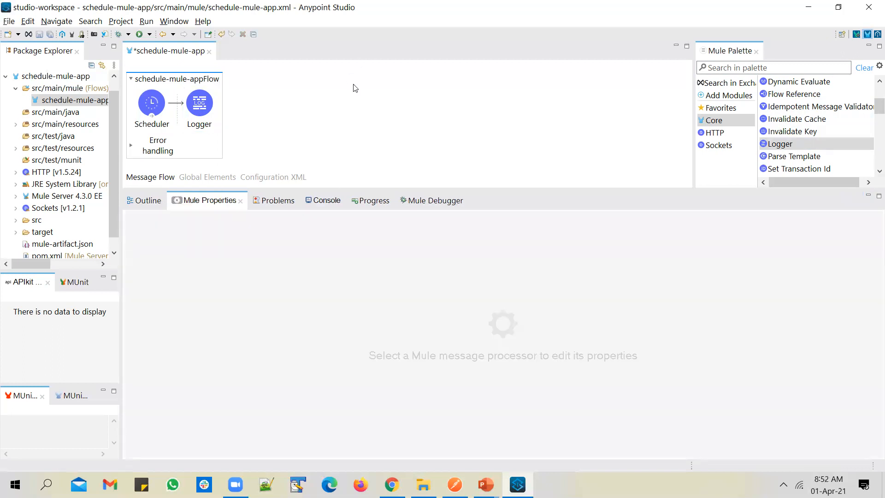
Step: Save and run the schedule-mule-app project, stopping the application that is already running
right_click(354, 87)
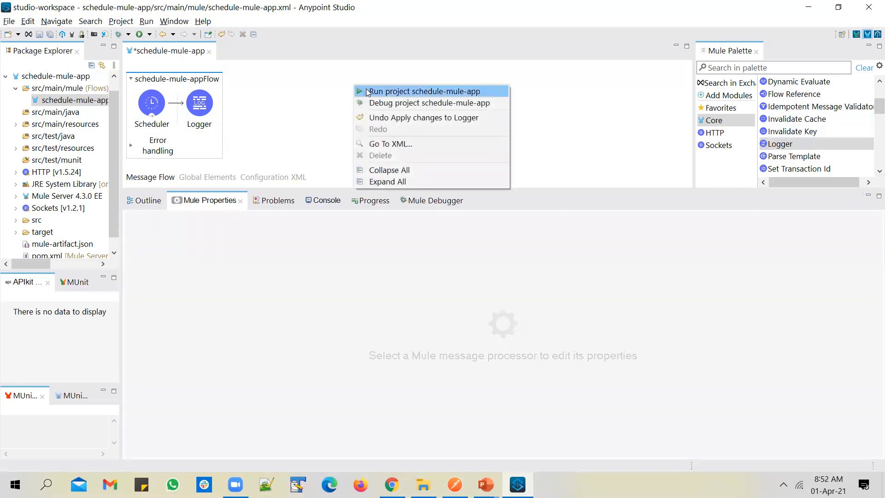
click(371, 91)
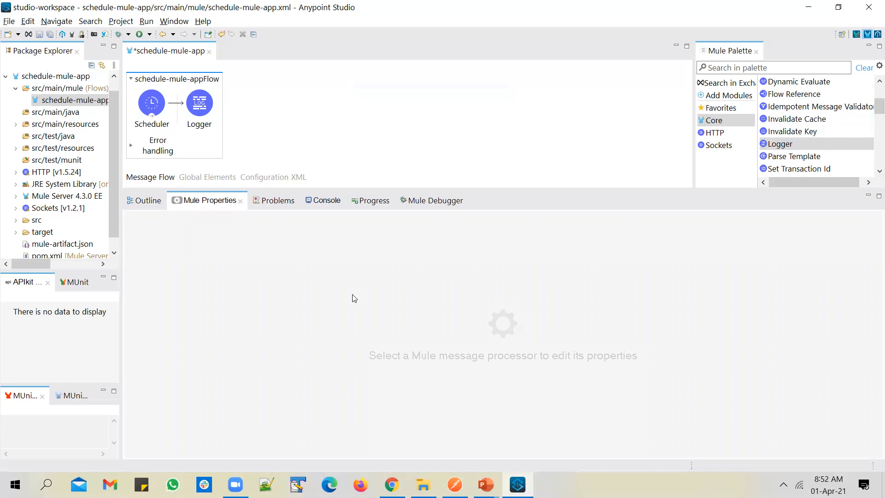
click(444, 251)
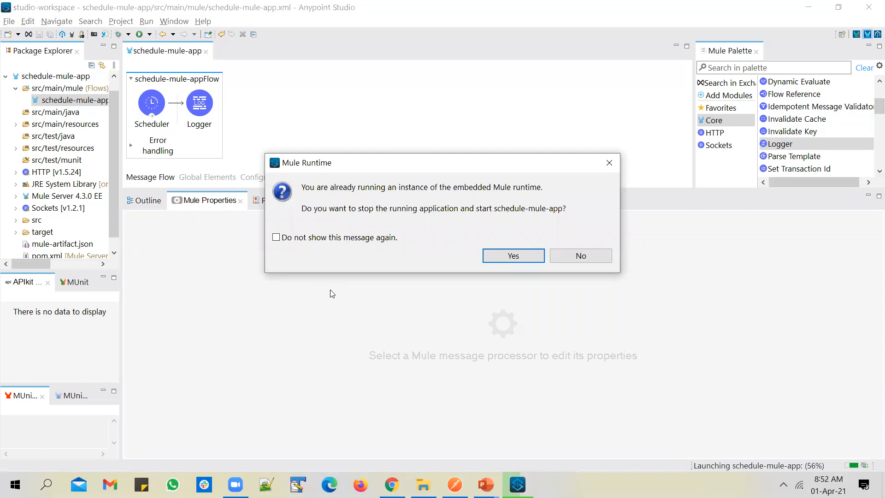
click(507, 257)
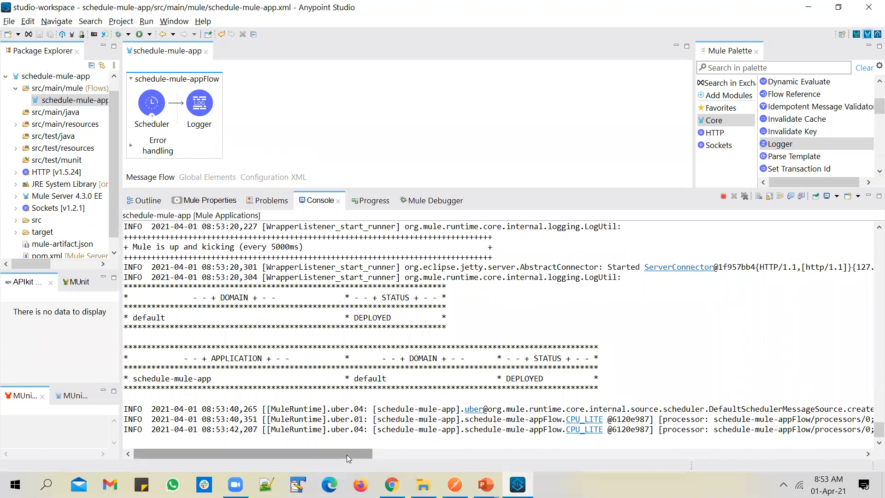
Step: Examine the console output for the Logger's message text and the timestamps of its entries
drag(347, 454, 400, 454)
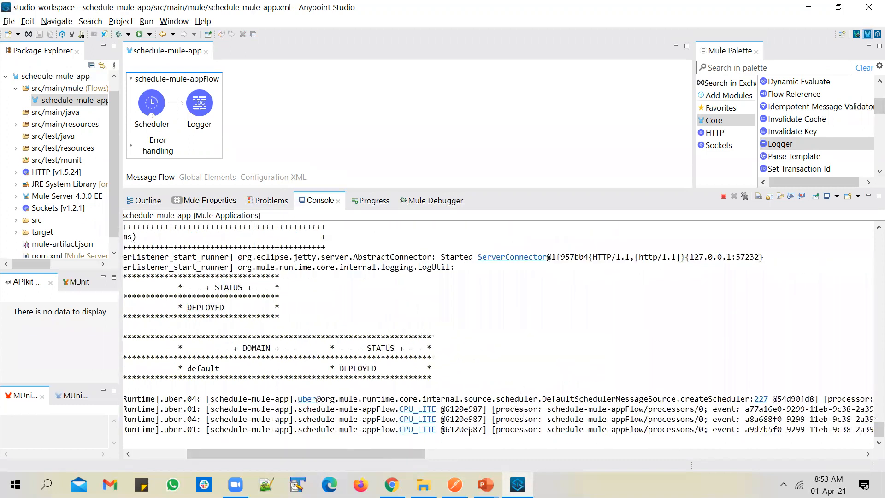
drag(407, 453, 648, 454)
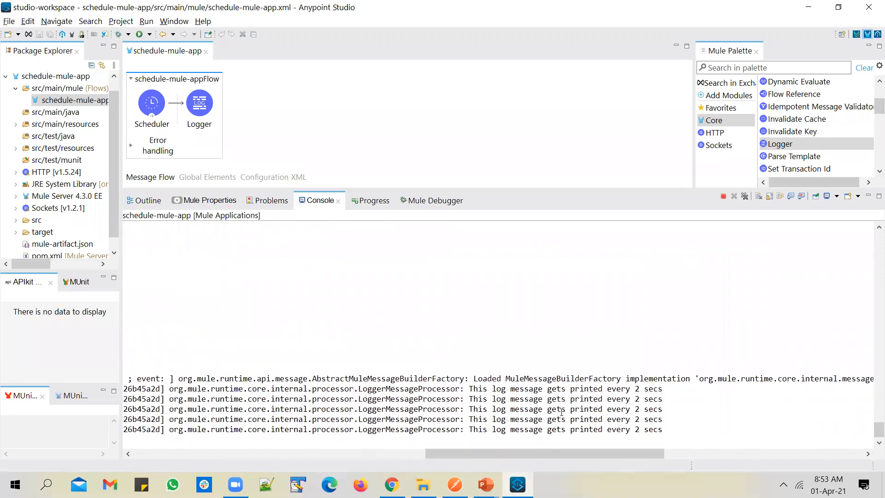
drag(626, 461, 278, 471)
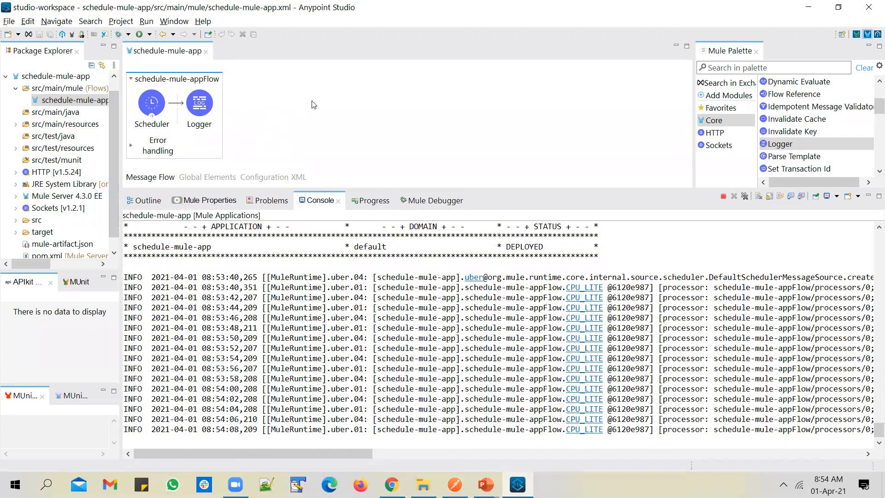
click(154, 105)
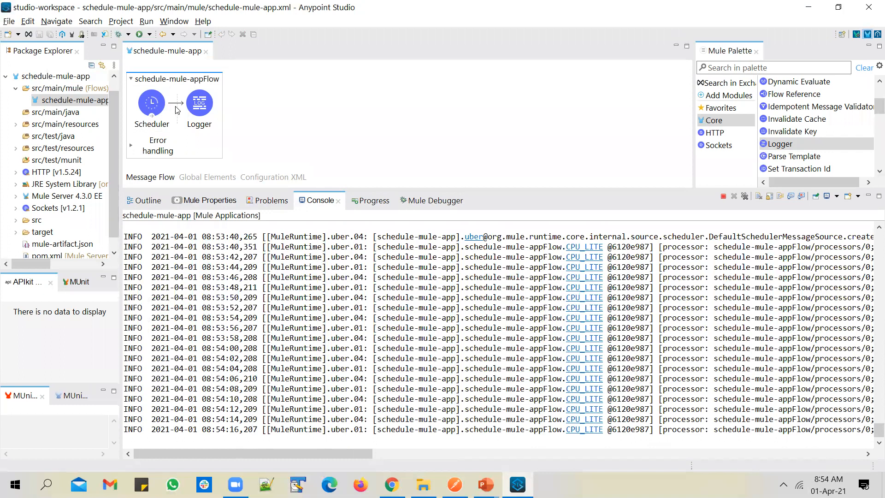
Step: Stop the running schedule-mule-app project and clear its console output
right_click(350, 92)
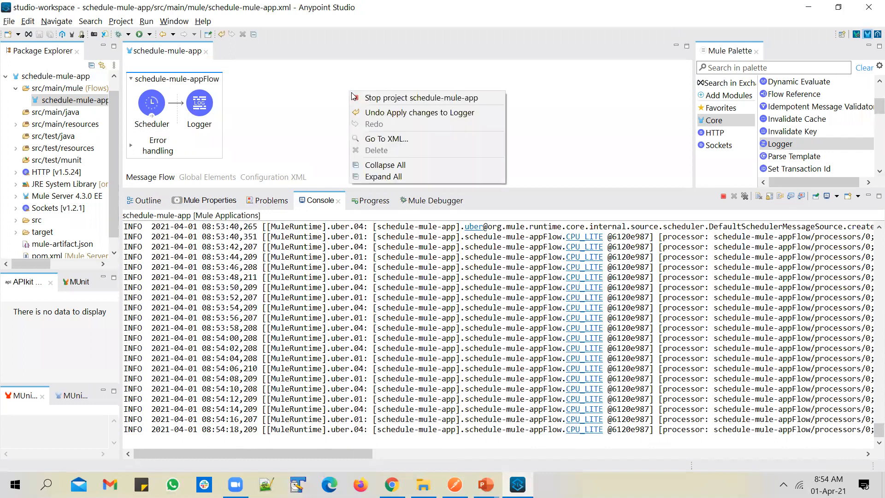
click(364, 98)
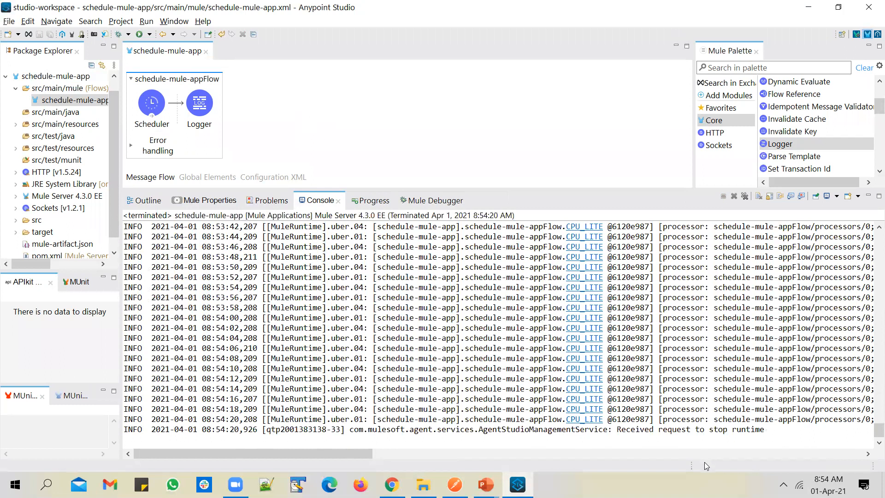
right_click(794, 431)
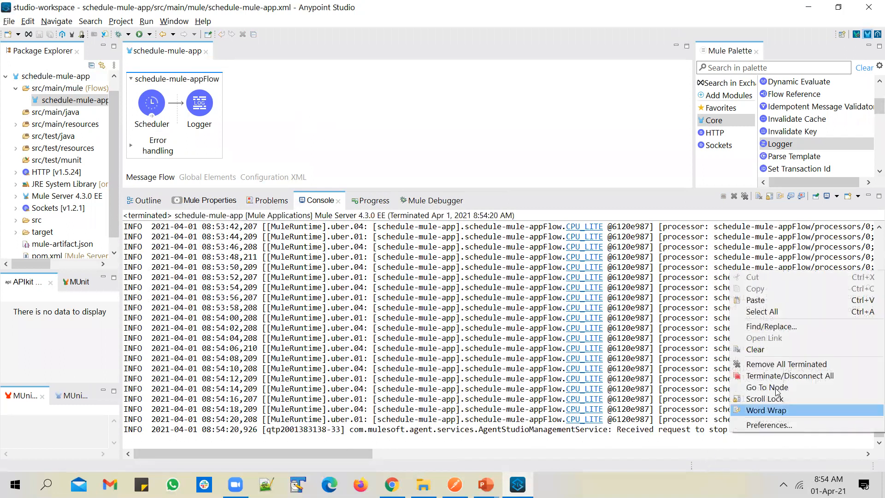
click(770, 350)
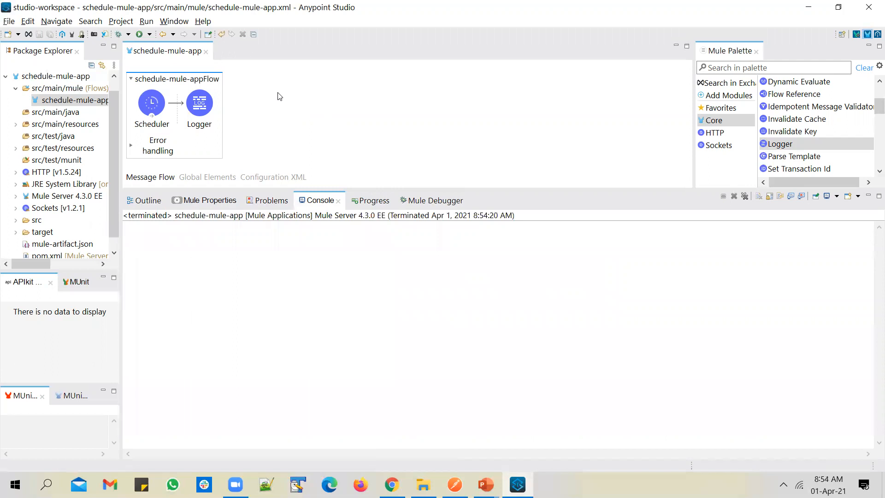
Step: Change the Scheduler's scheduling strategy to Cron
click(152, 111)
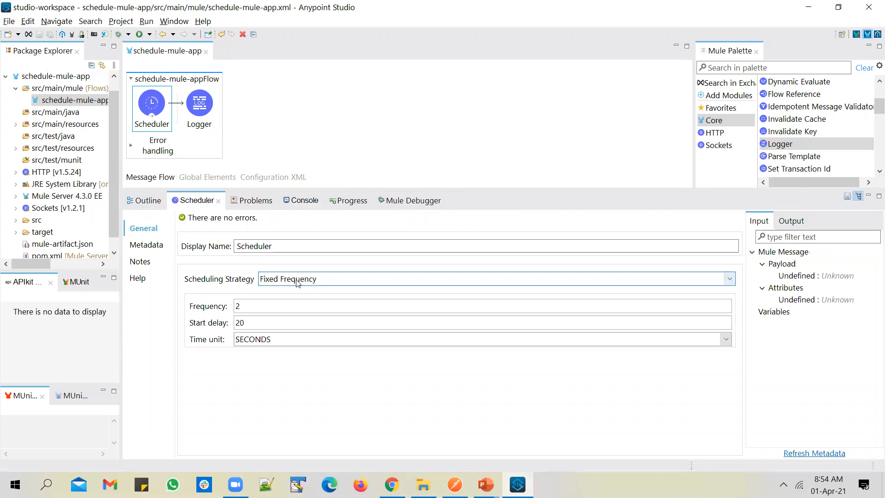
click(296, 280)
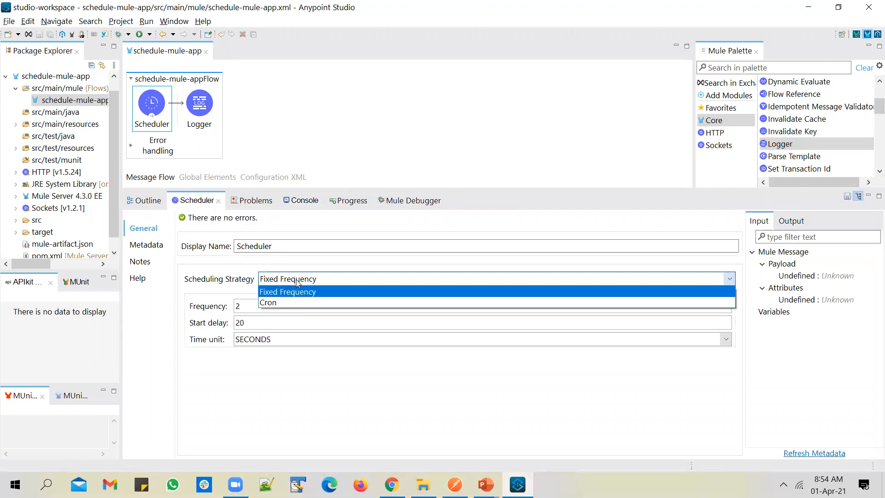
click(281, 303)
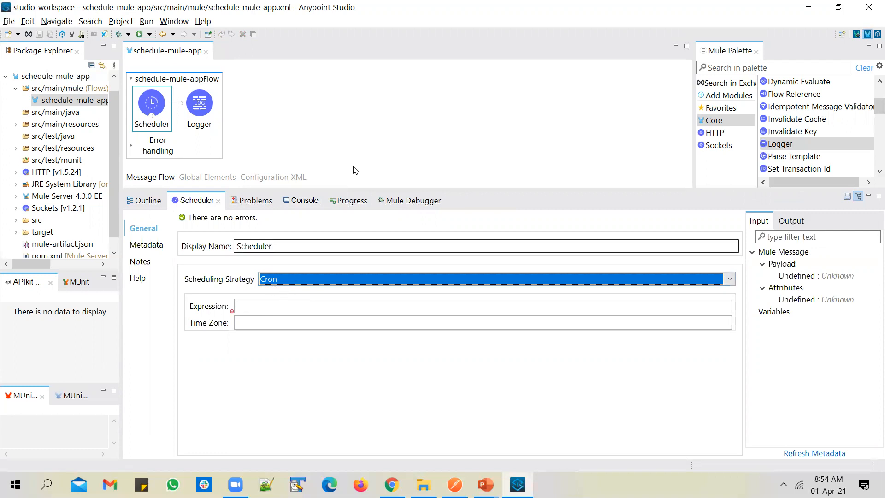
click(121, 115)
click(162, 111)
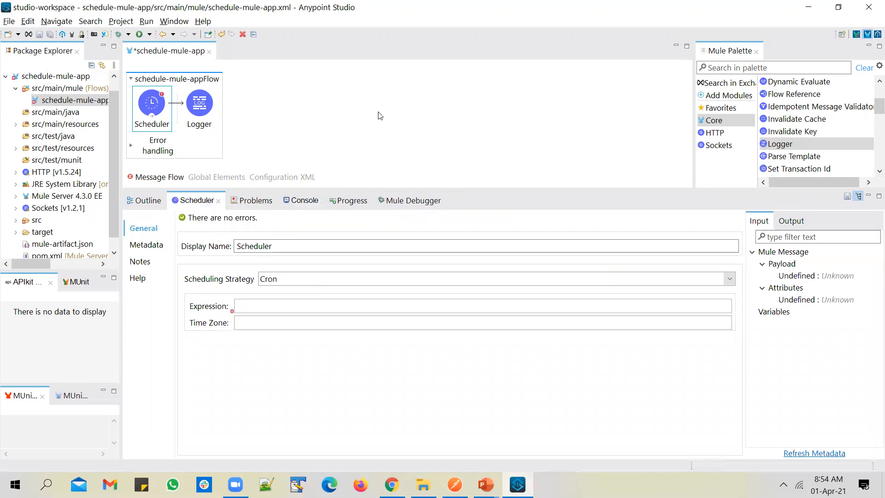
Step: Check the available scheduling strategies and switch to PowerPoint's Schedule Mule App slide to see the cron expression and documentation link
click(275, 279)
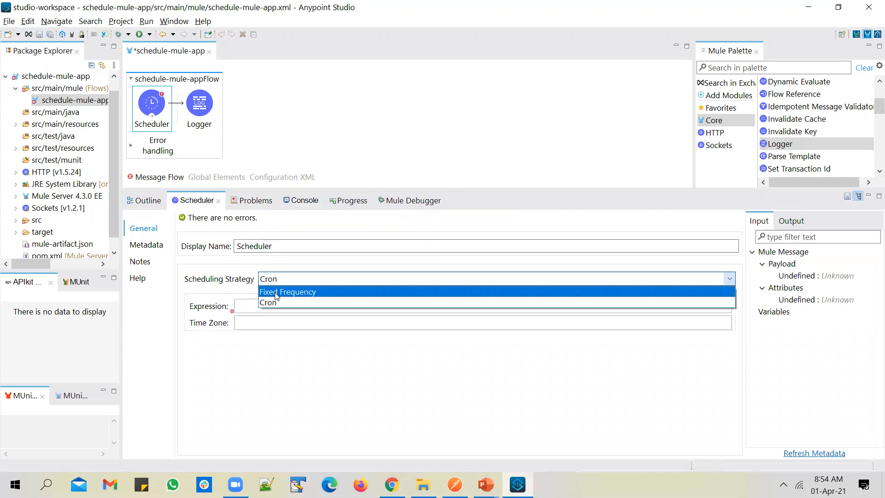
click(335, 120)
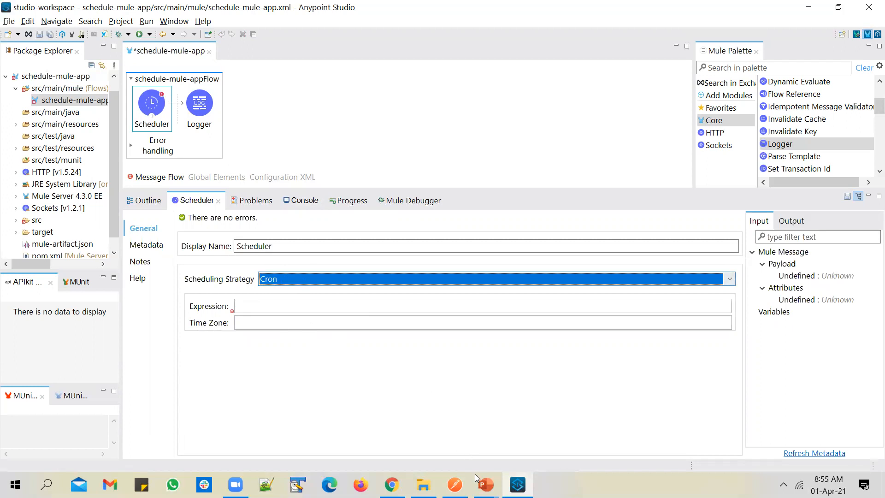
click(486, 483)
click(510, 466)
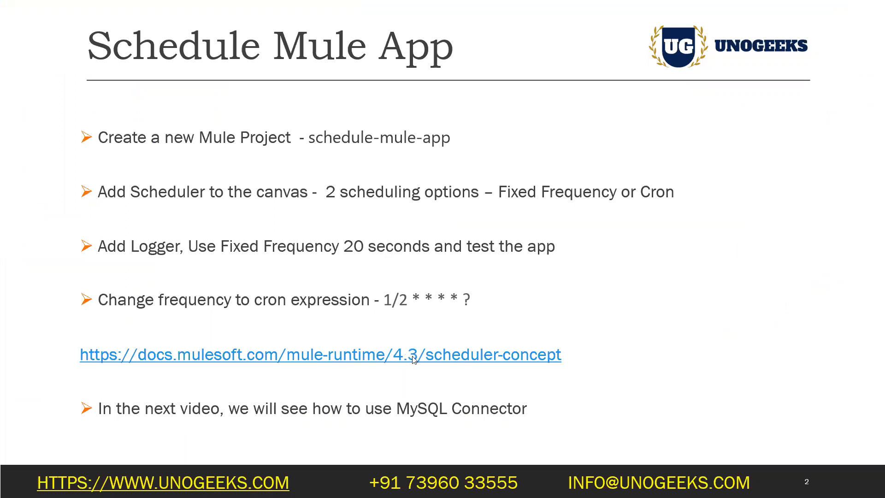
Step: Switch to Chrome and look through the introduction and Example Projects section of MuleSoft's Scheduler Endpoint (Trigger) documentation
key(alt+Tab)
key(alt+Tab)
key(alt+Tab)
key(alt+Tab)
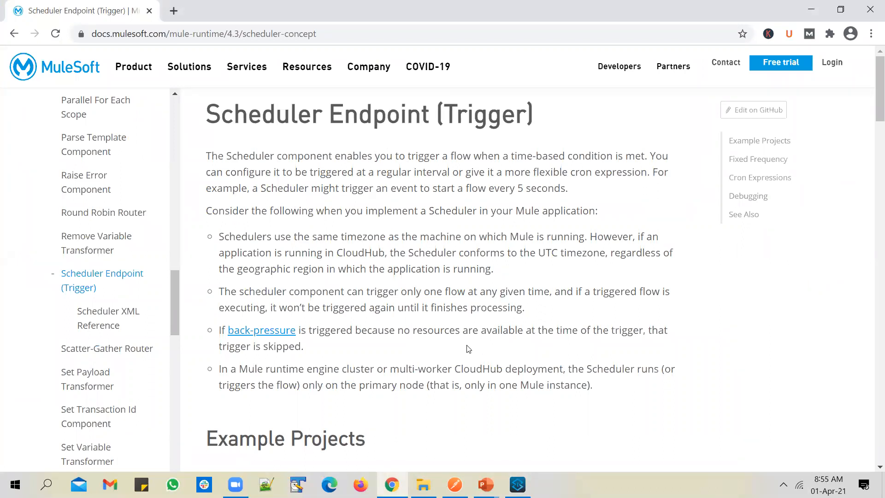
click(517, 484)
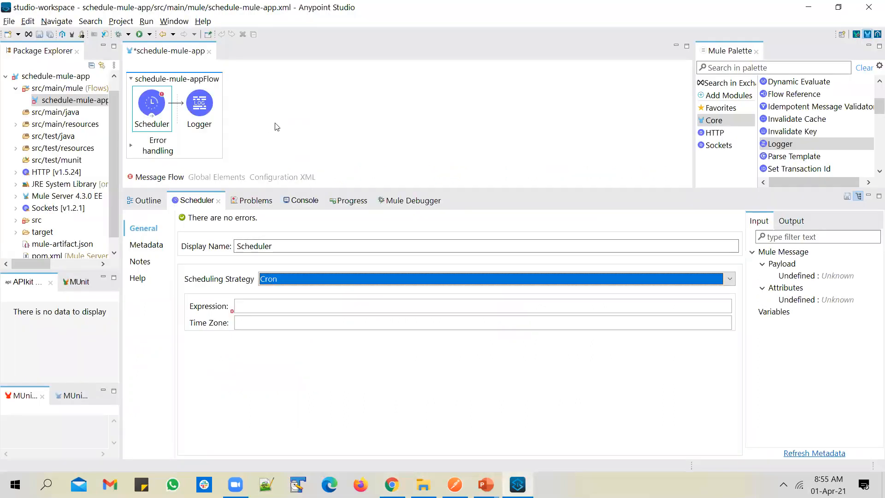
key(alt+Tab)
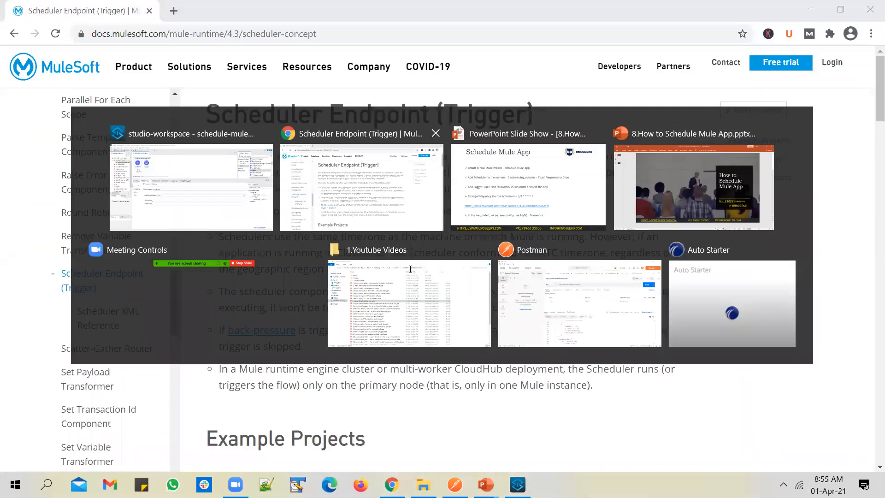
scroll(402, 285, down, 8)
scroll(377, 224, up, 3)
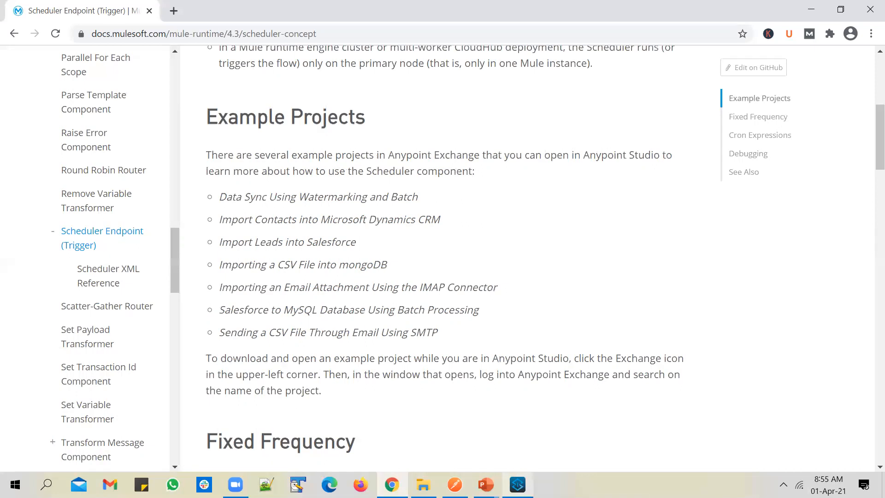
Step: Glance back at the Scheduler in Anypoint Studio and read the documentation's Fixed Frequency parameters in Chrome
mouse_move(517, 484)
click(521, 421)
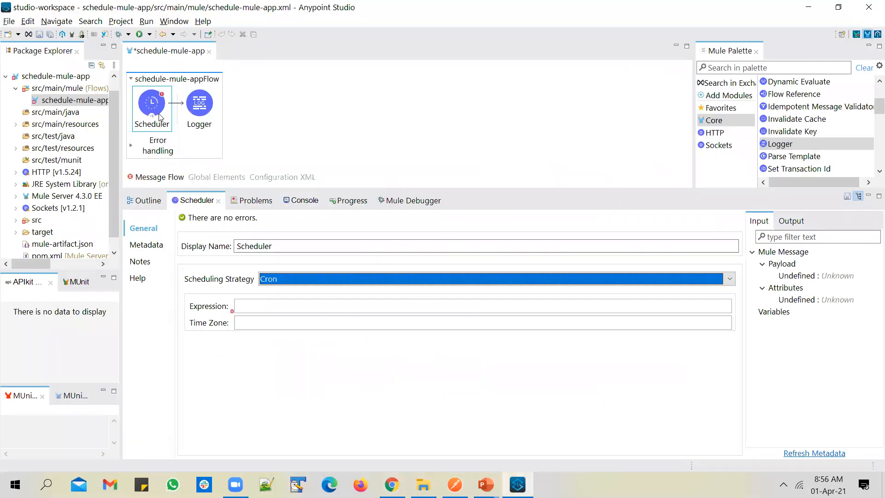
key(alt+Tab)
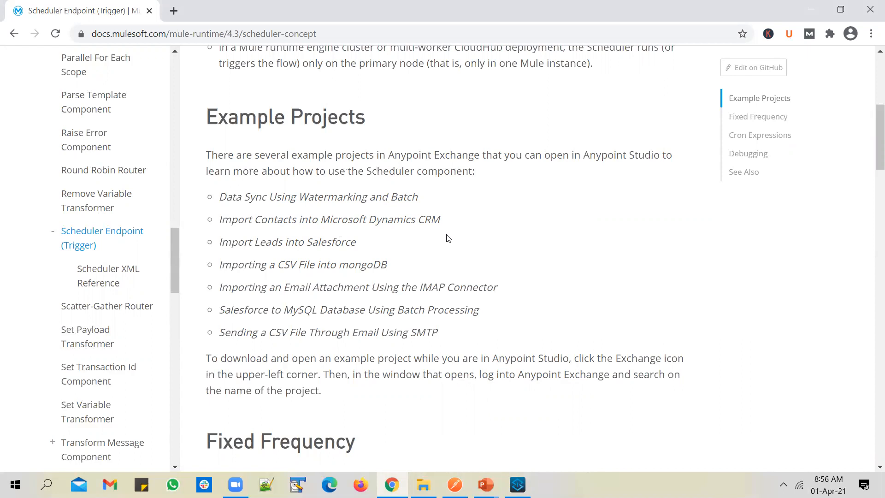
scroll(451, 235, down, 4)
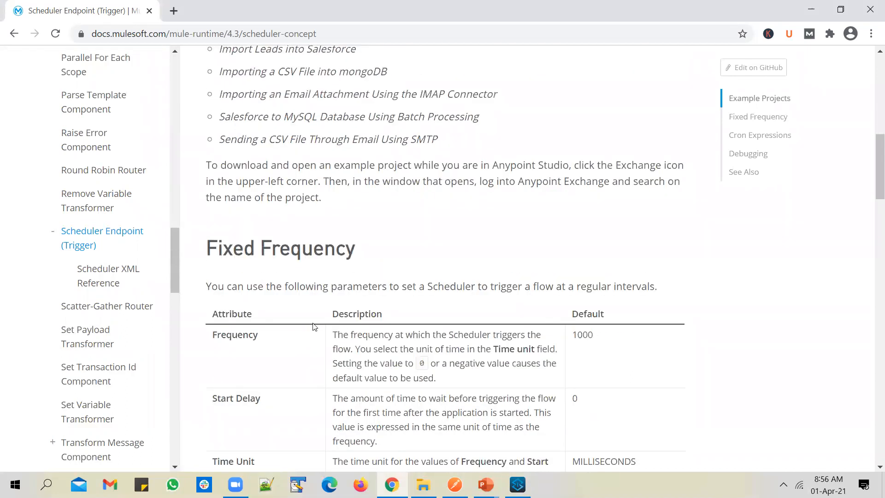
scroll(381, 218, down, 3)
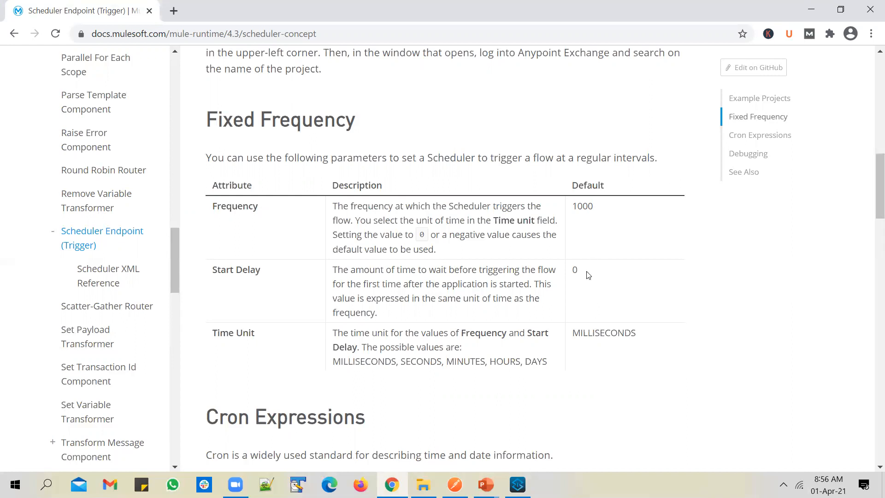
Step: Examine the Cron Expressions section for the order of the date-time settings and the table of example expressions
scroll(306, 317, down, 5)
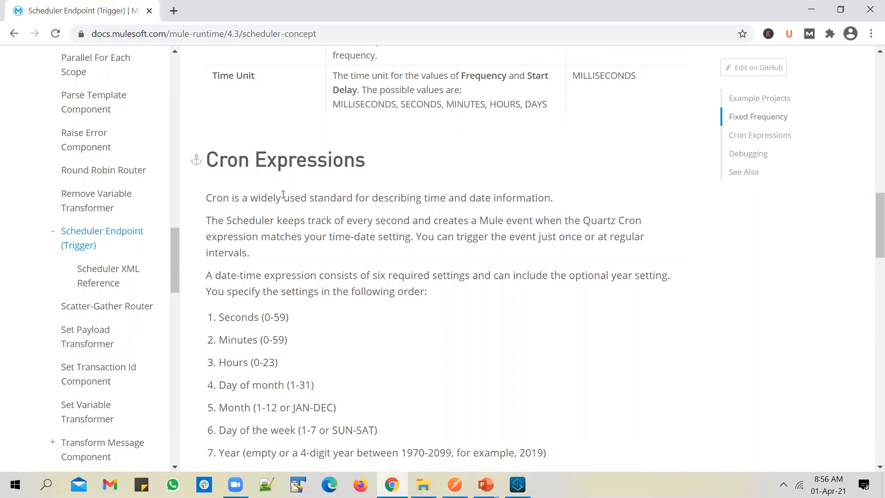
scroll(368, 214, down, 4)
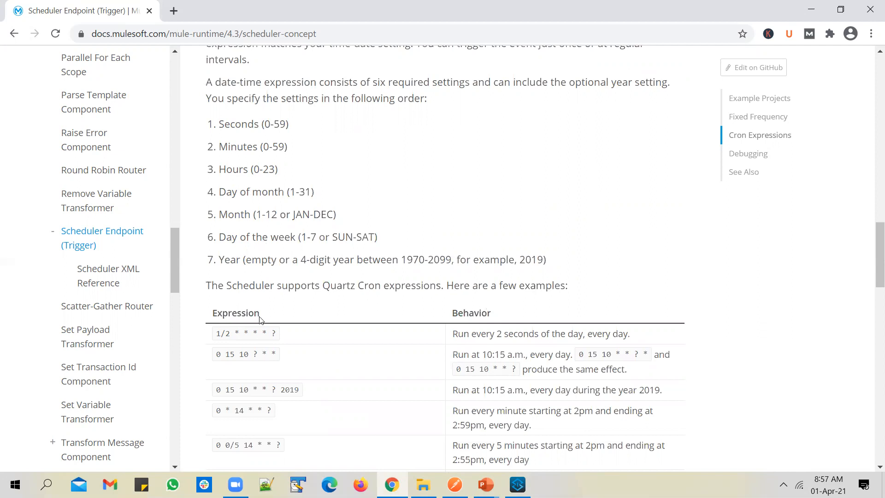
double_click(258, 330)
mouse_move(264, 331)
mouse_down()
mouse_move(269, 318)
mouse_move(277, 333)
mouse_up()
scroll(377, 248, down, 3)
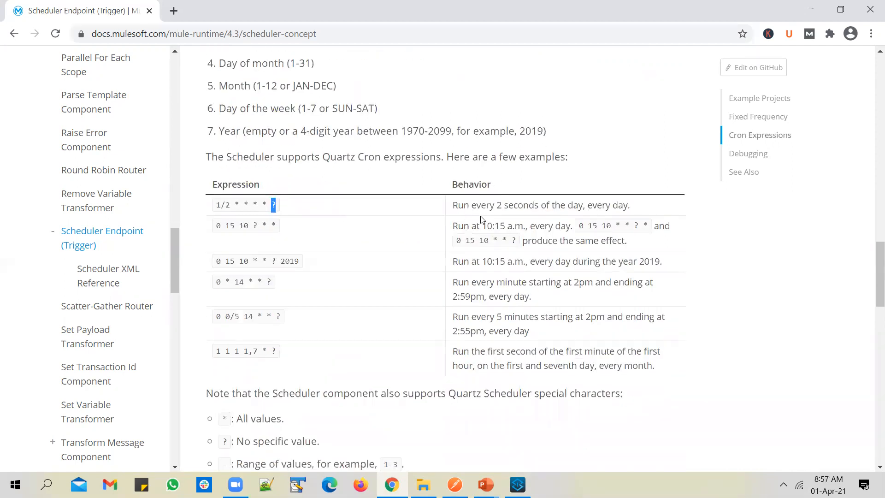
click(383, 215)
scroll(221, 213, up, 3)
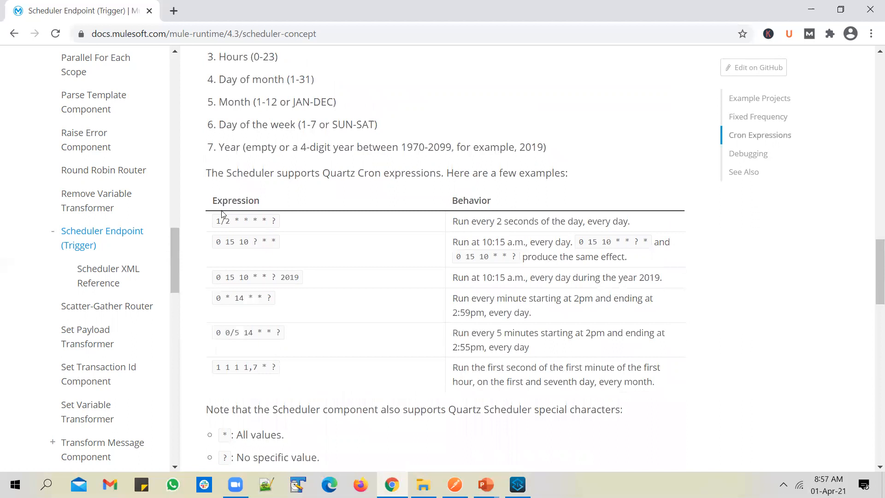
scroll(222, 211, down, 3)
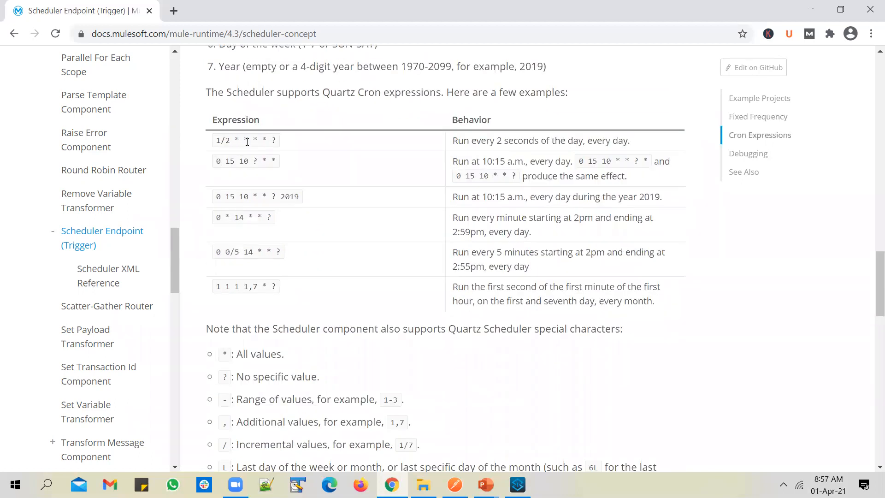
scroll(247, 142, down, 1)
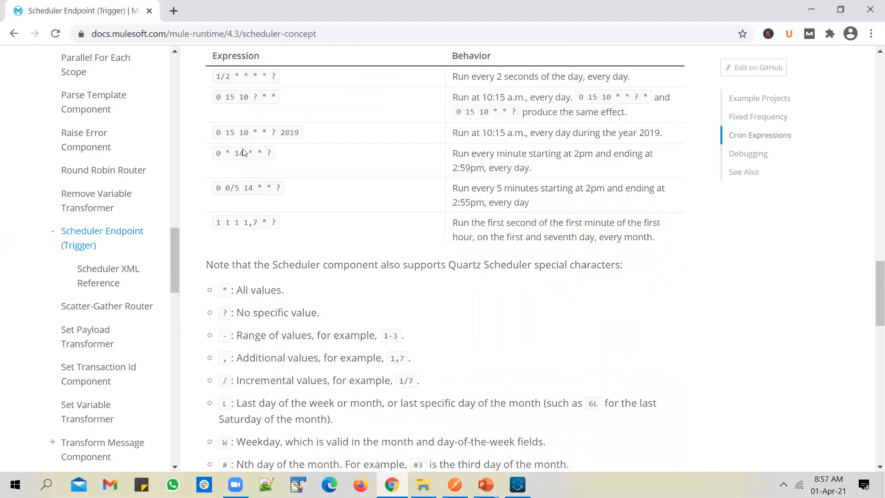
Step: Study the 1/2 * * * * ? example against the settings order, the special-character list and its described behavior
double_click(237, 74)
click(234, 80)
scroll(282, 143, up, 3)
scroll(242, 207, up, 2)
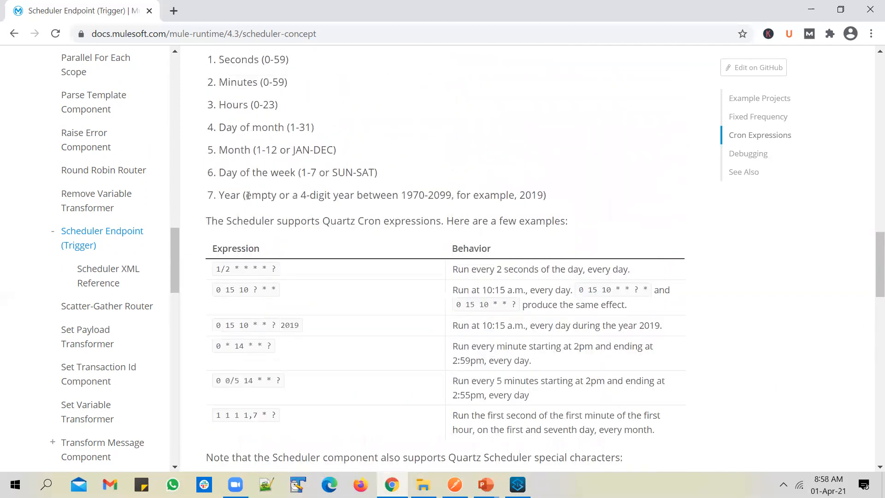
scroll(244, 243, down, 1)
double_click(220, 204)
scroll(271, 273, down, 4)
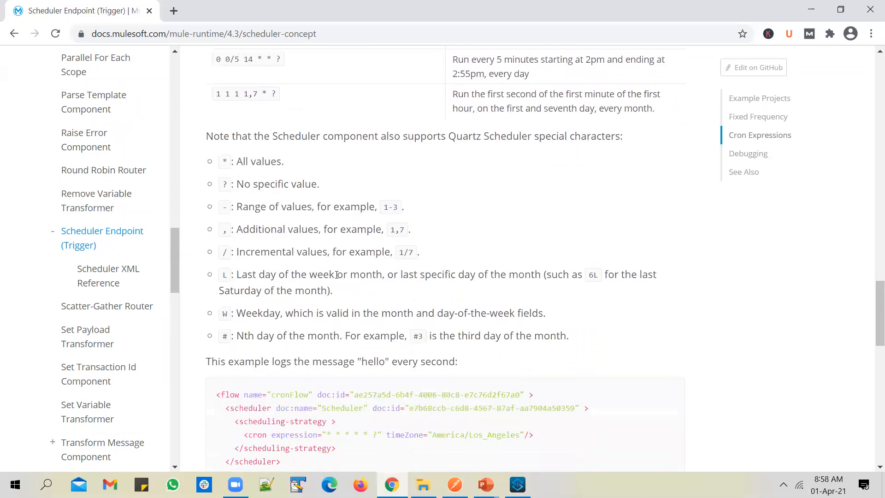
double_click(226, 252)
click(322, 271)
scroll(403, 253, up, 4)
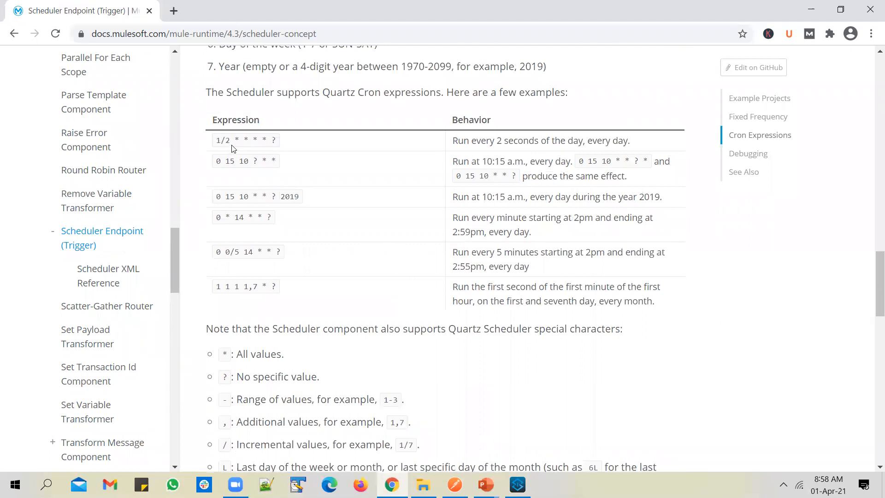
drag(236, 139, 282, 147)
scroll(267, 142, up, 3)
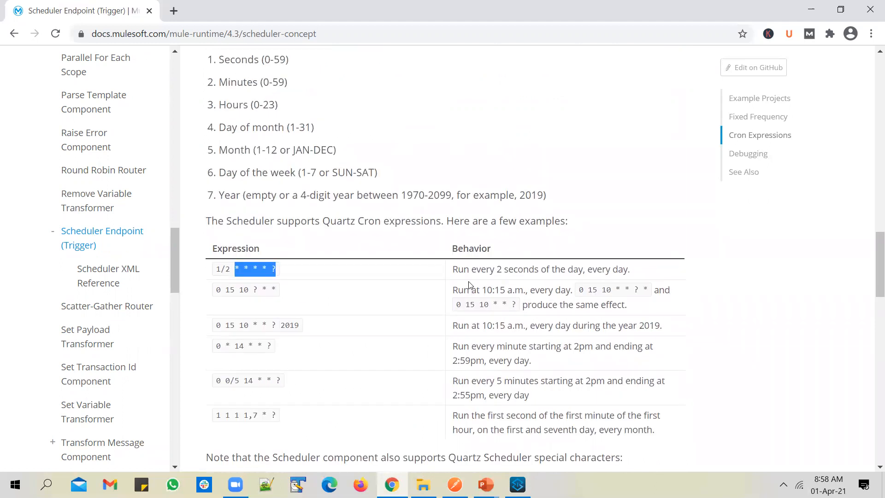
drag(459, 269, 587, 272)
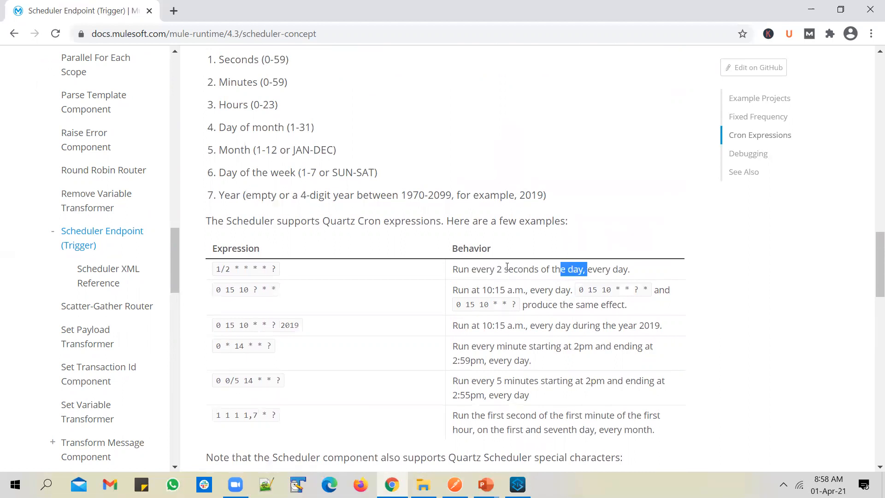
Step: Examine each field of the 0 15 10 ? * * example expression and compare it with its described behavior
drag(220, 291, 228, 291)
double_click(243, 289)
double_click(255, 289)
click(254, 290)
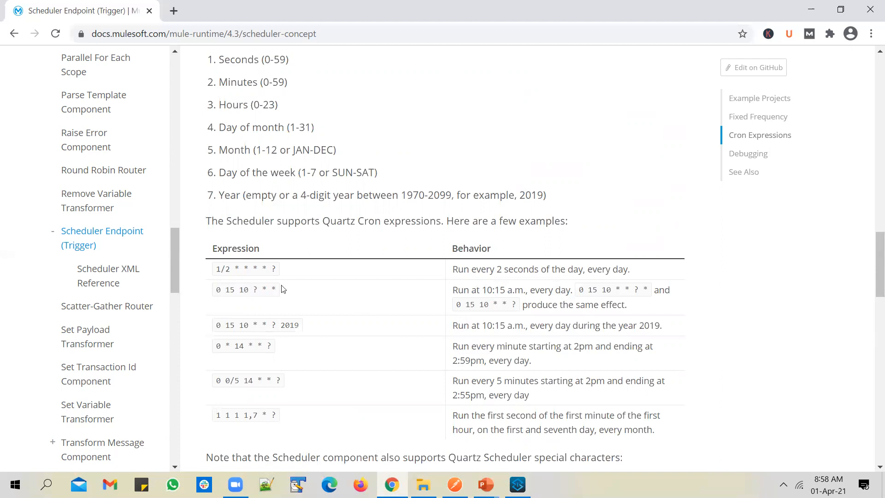
drag(215, 290, 277, 289)
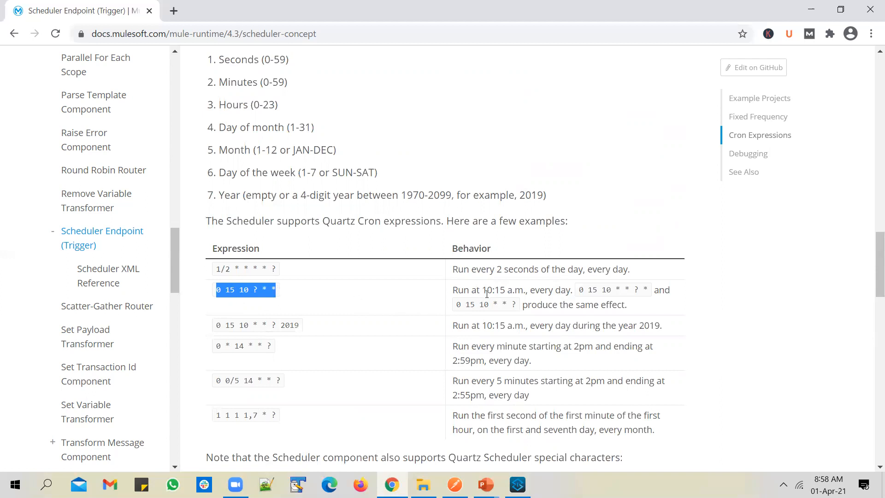
click(233, 287)
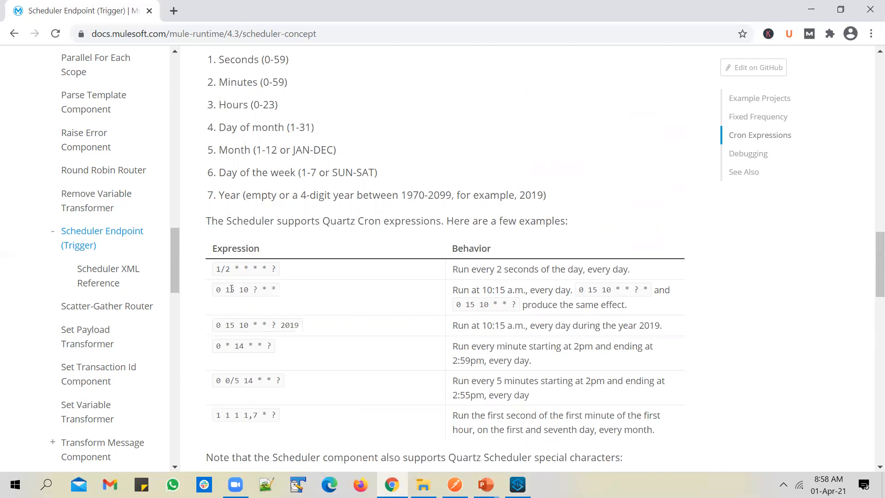
drag(521, 285, 514, 285)
drag(572, 288, 546, 286)
scroll(216, 303, down, 3)
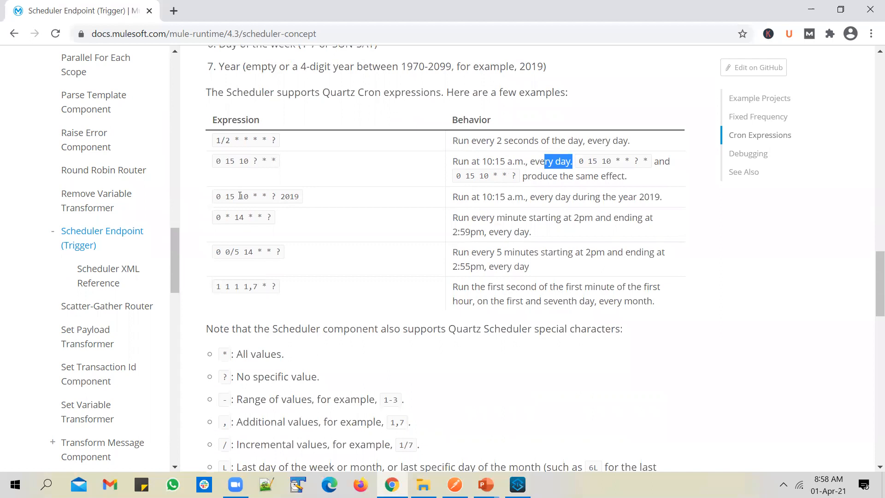
Step: Examine the time and year fields of the 0 15 10 * * ? 2019 example and the Time Zones and Debugging sections
drag(249, 197, 225, 197)
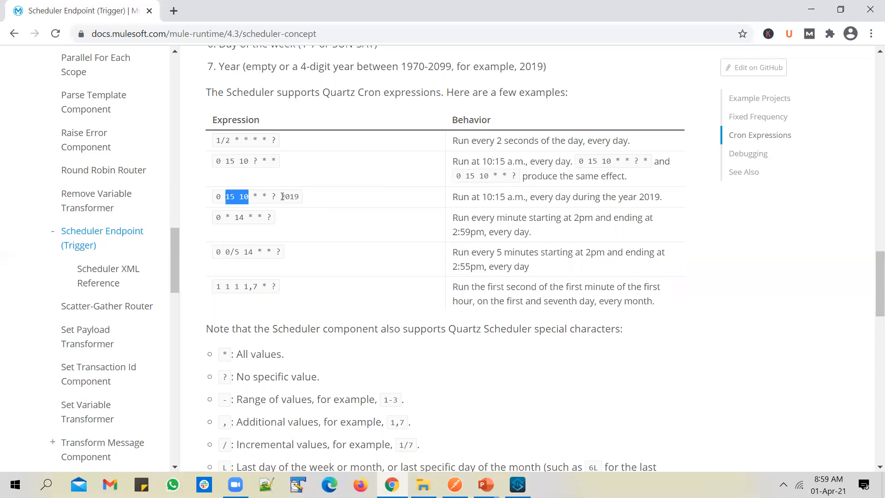
drag(281, 197, 301, 201)
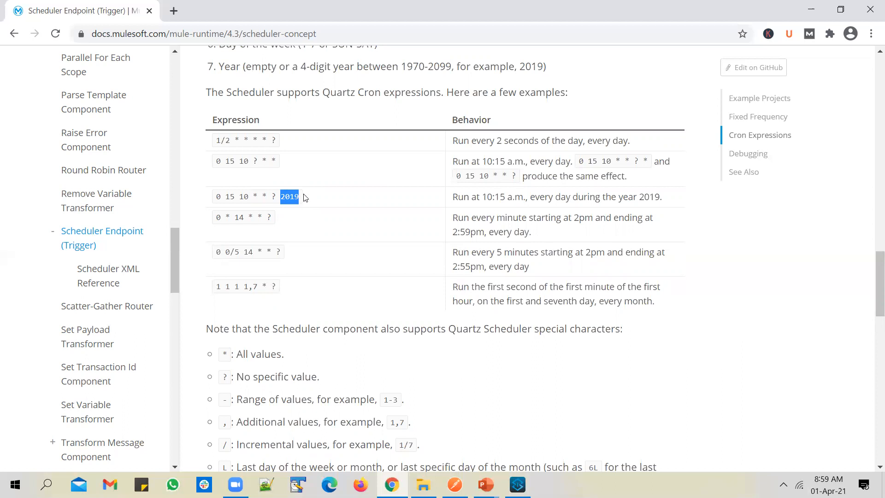
scroll(305, 198, down, 12)
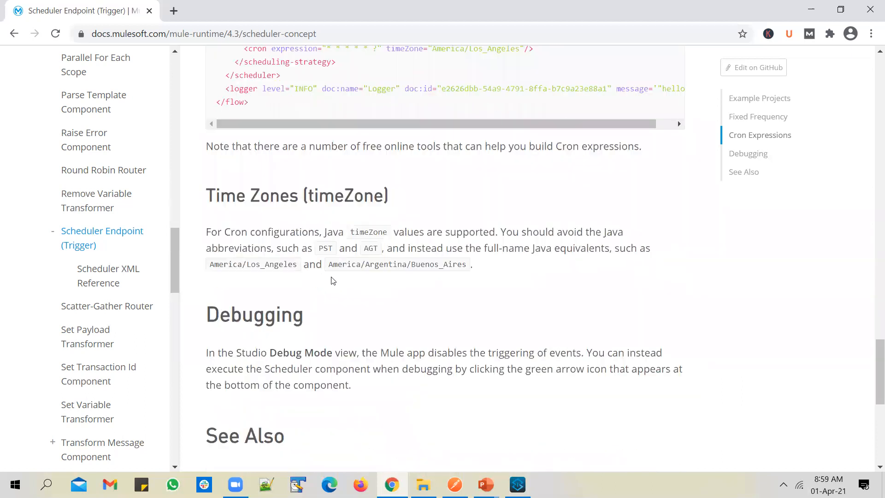
Step: Copy the 1/2 * * * * ? example from the documentation into the Scheduler's cron Expression in Anypoint Studio
scroll(333, 254, up, 10)
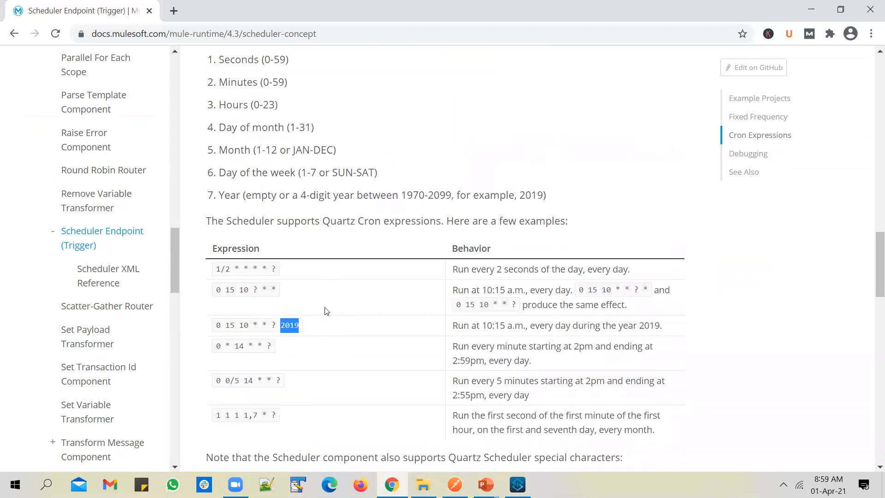
scroll(327, 356, up, 4)
scroll(330, 362, down, 2)
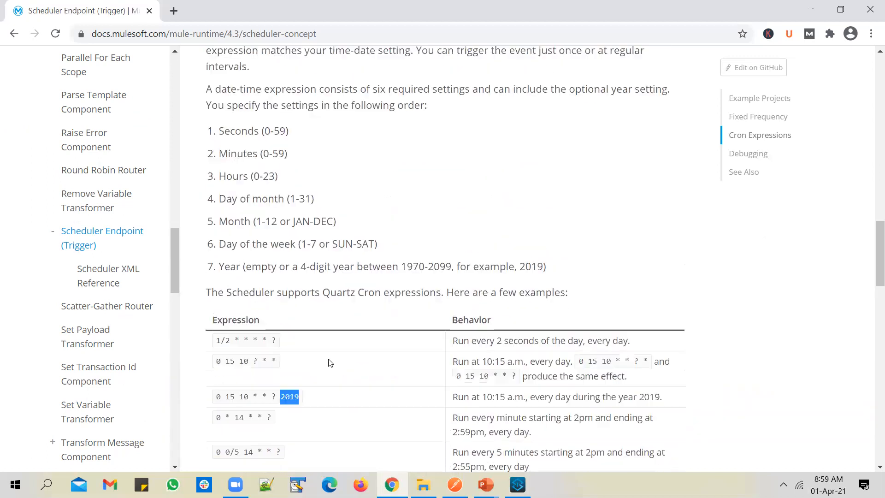
drag(217, 332, 276, 332)
key(ctrl+c)
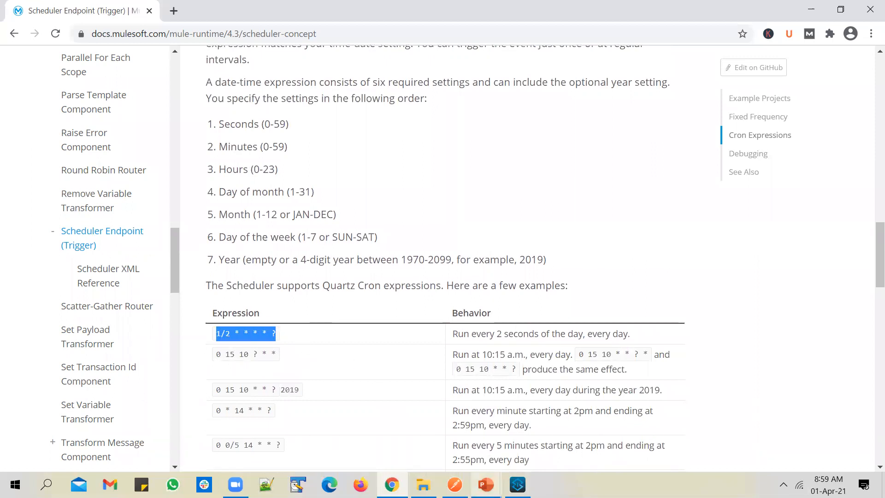
click(517, 484)
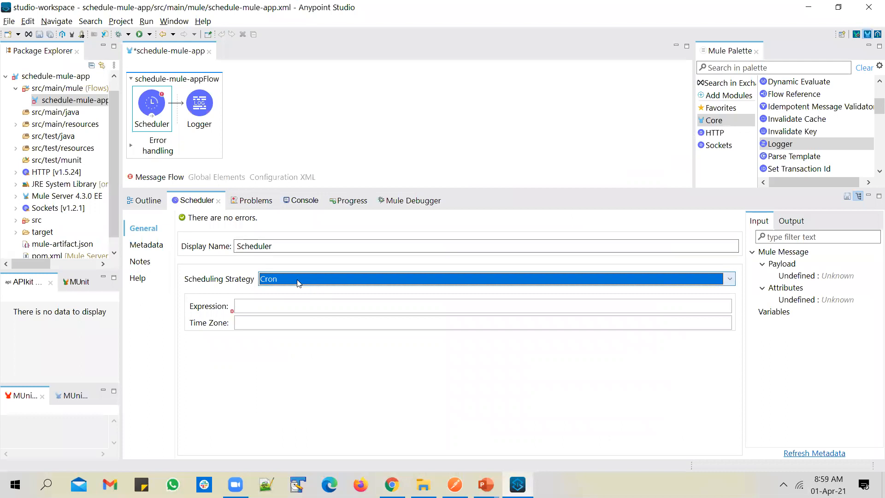
click(272, 306)
key(ctrl+v)
Step: Change the seconds increment in the Scheduler's cron expression to 5, making it 1/5 * * * * ?
click(247, 306)
key(shift+Left)
text(5)
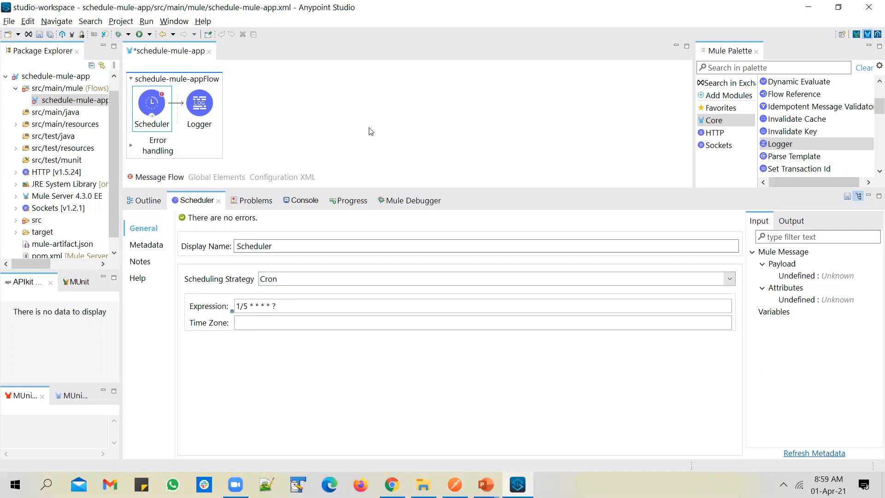
click(387, 124)
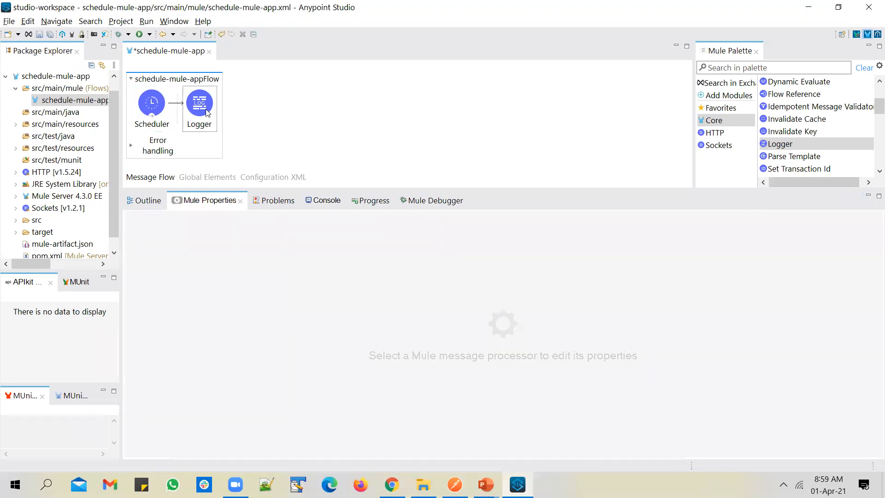
Step: Set the Logger's message to "This log message gets printed every 5 secs"
click(155, 112)
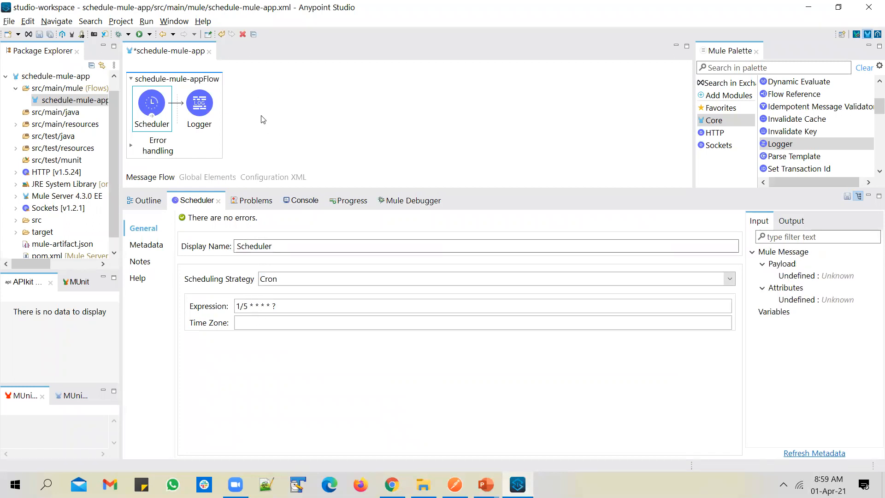
click(205, 106)
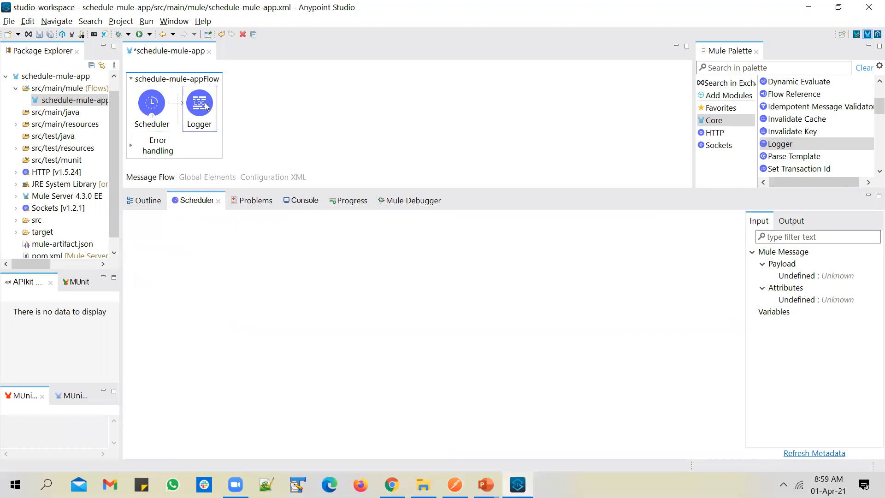
click(379, 279)
key(BackSpace)
text(5 secs)
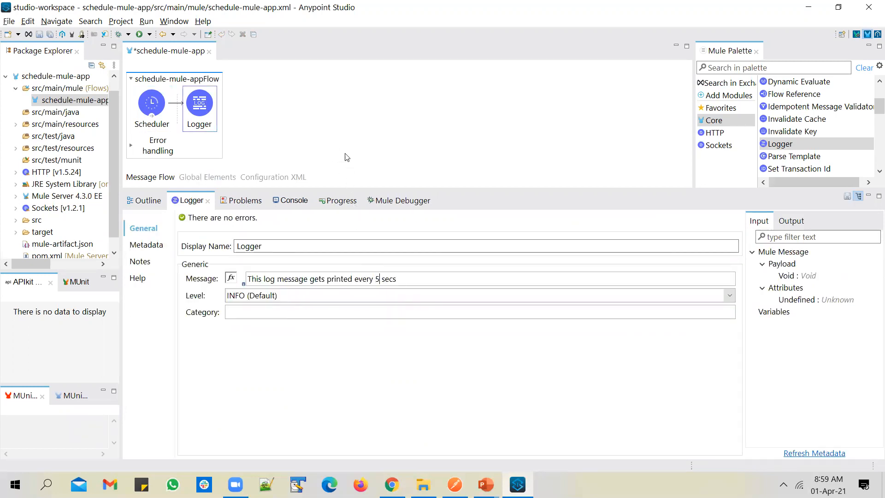
Step: Run the schedule-mule-app project, saving the modified flow on launch
right_click(369, 95)
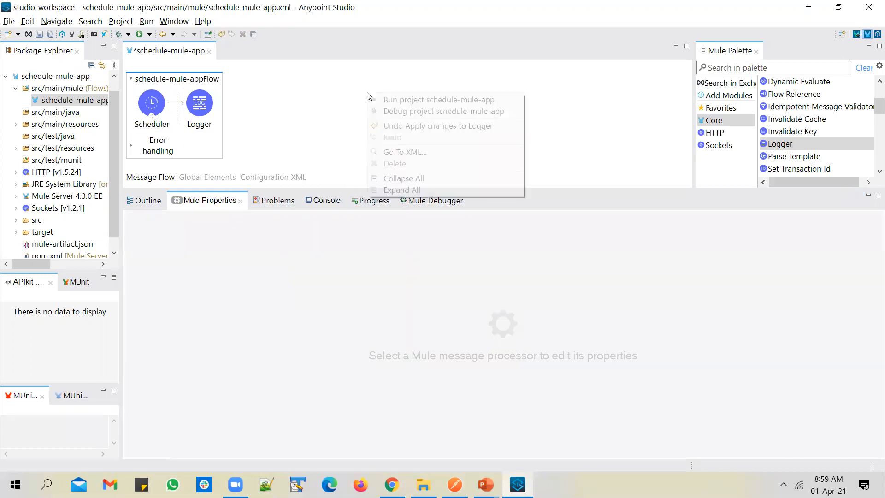
click(388, 99)
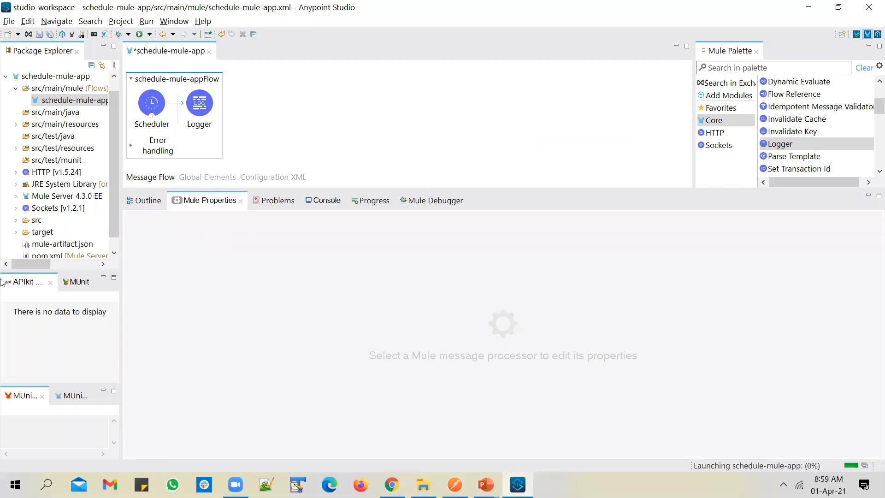
key(Return)
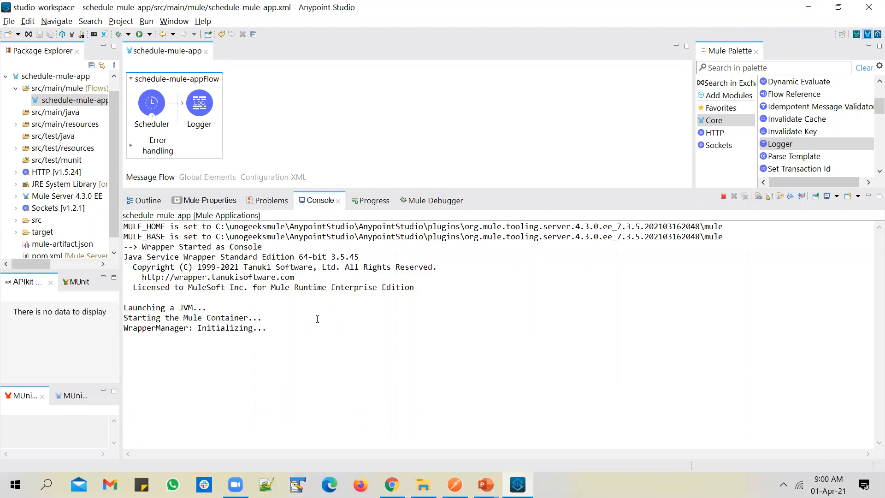
Step: Switch to Chrome and review the 1/2 * * * * ?, 0 15 10 * * ? 2019 and 0 0/5 14 * * ? cron examples in the Scheduler documentation
click(392, 483)
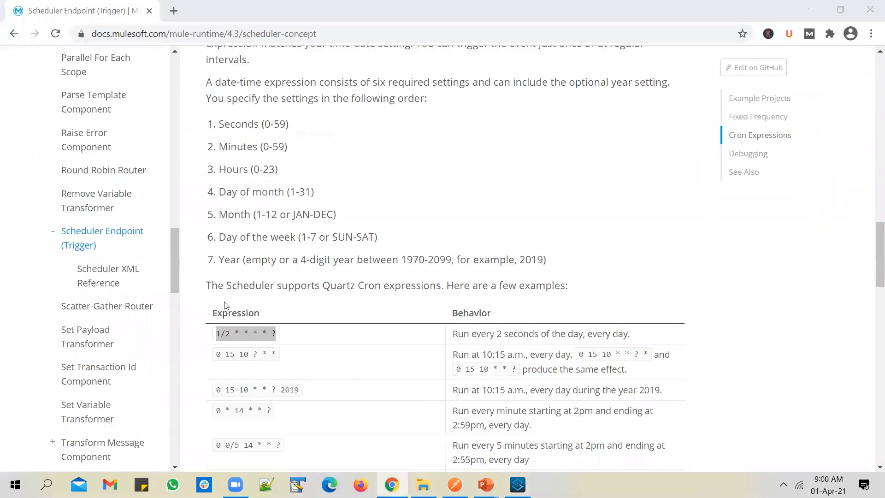
triple_click(276, 333)
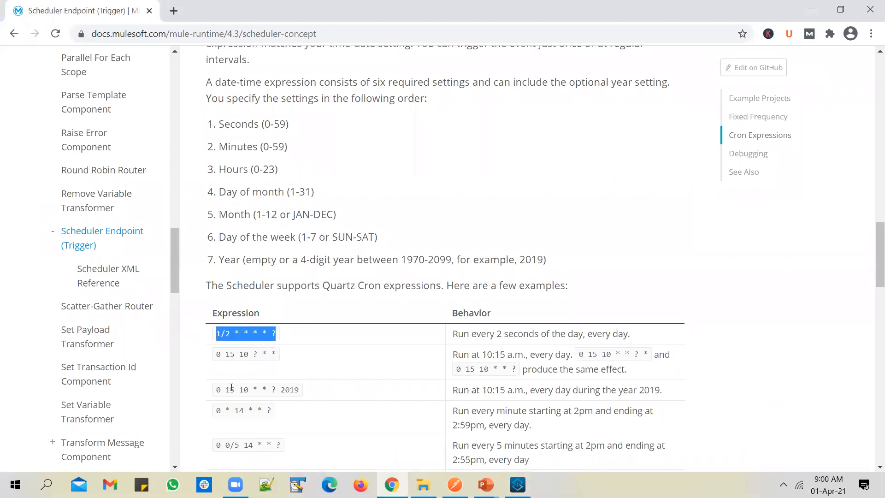
click(216, 390)
shift+click(299, 399)
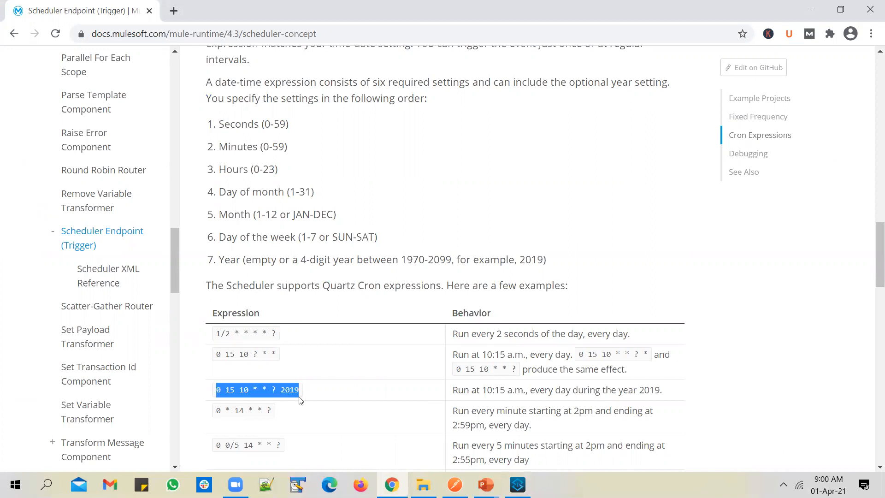
scroll(300, 399, down, 3)
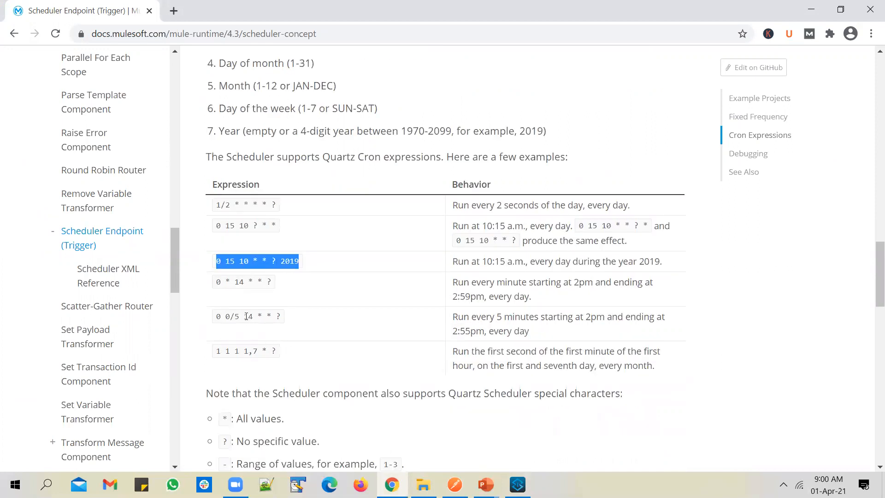
double_click(247, 316)
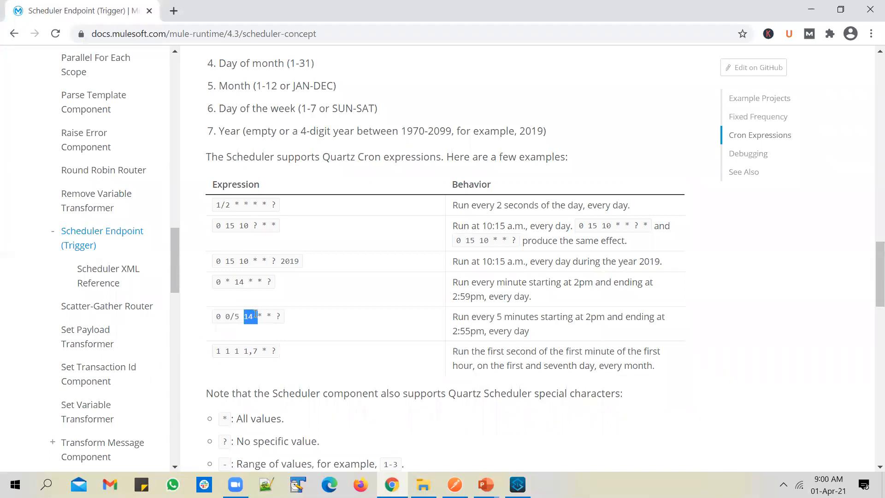
Step: Return to Anypoint Studio and check the timestamps and message text of the Logger entries in the console output
key(alt+Tab)
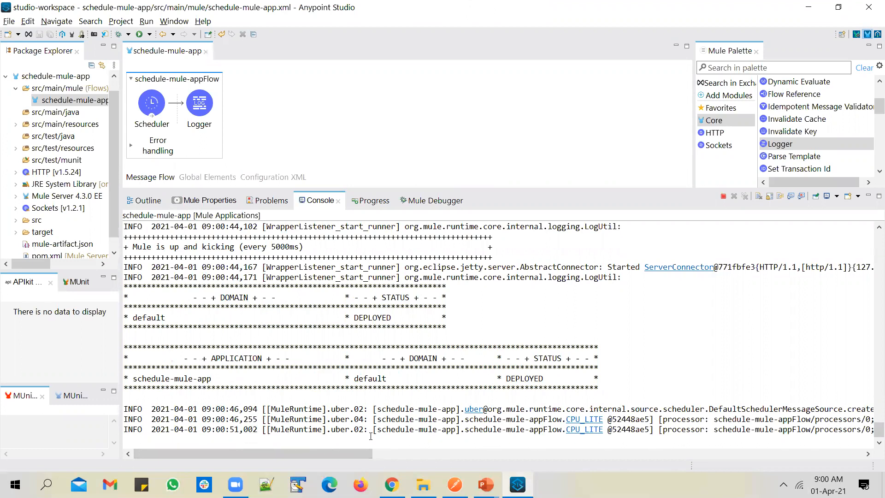
drag(230, 419, 242, 419)
click(240, 420)
drag(266, 454, 564, 454)
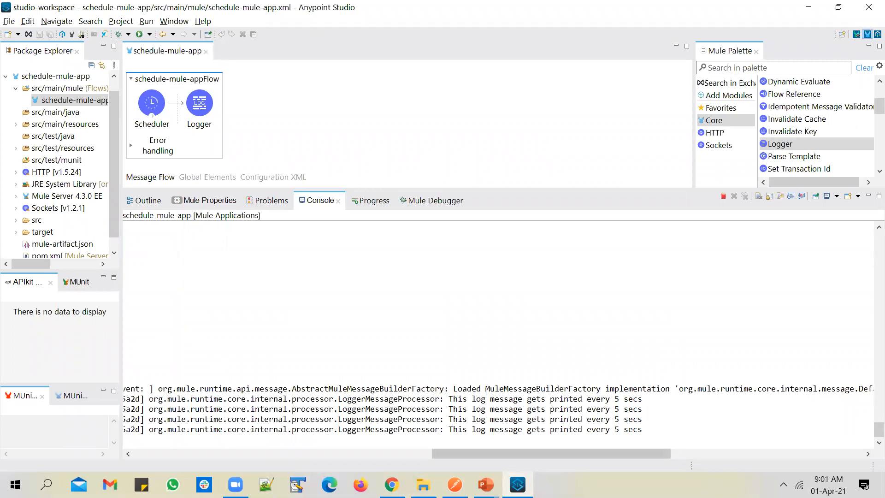
Step: Switch to the PowerPoint presentation and bring up the Schedule Mule App summary slide
mouse_move(485, 484)
click(530, 445)
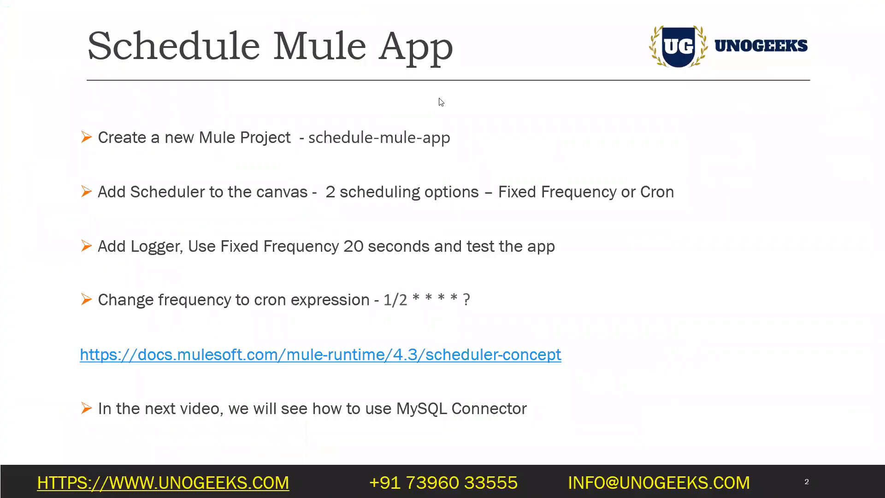